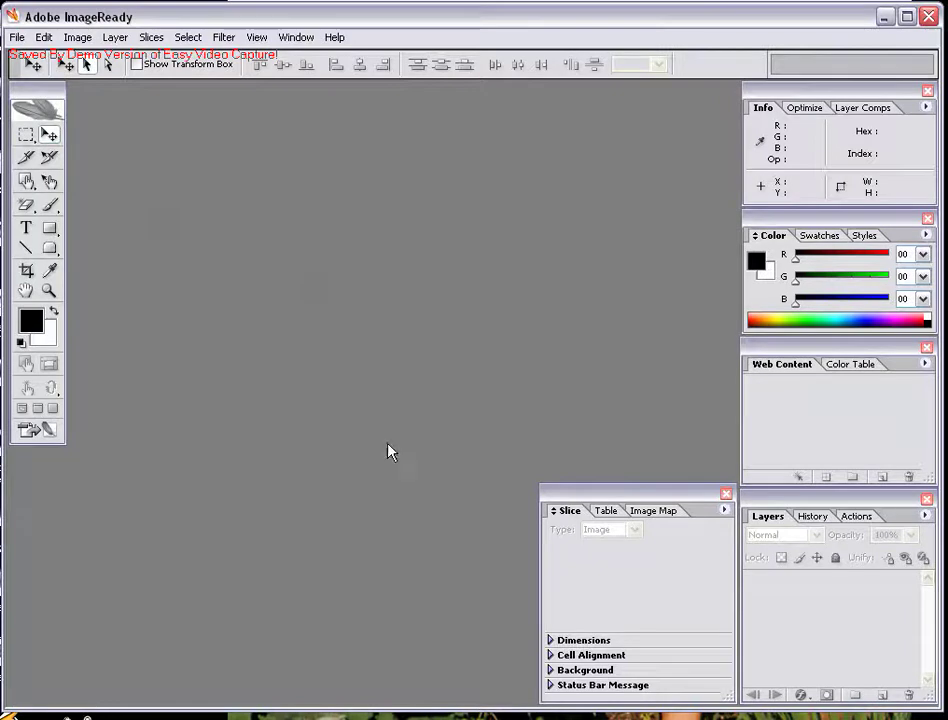
Make a new Untitled-1 document, 240 × 240 pixels with white contents
left_click(18, 40)
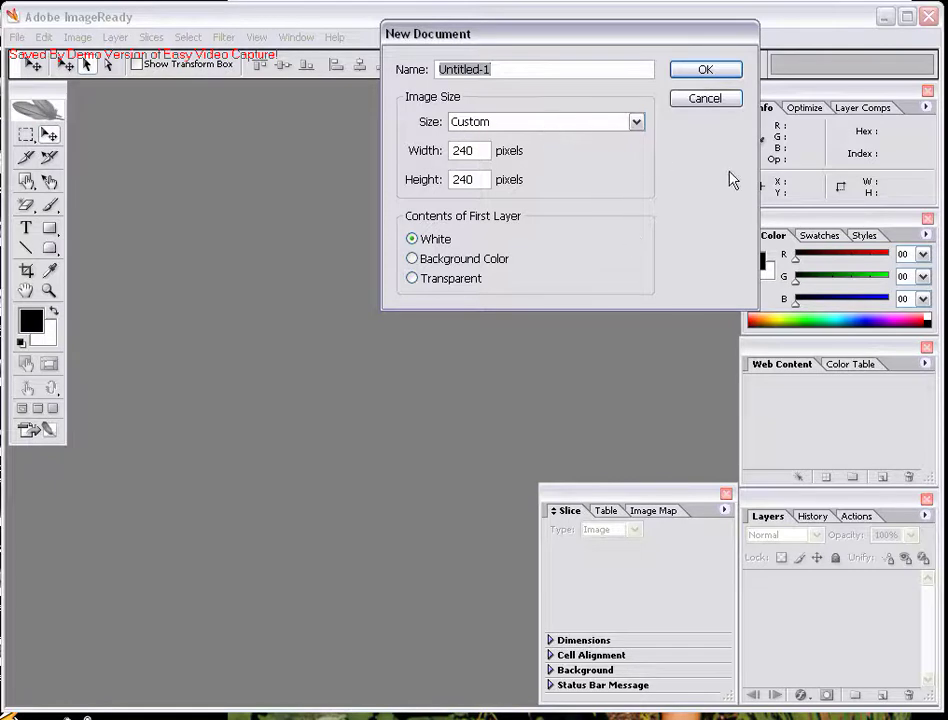
left_click(708, 72)
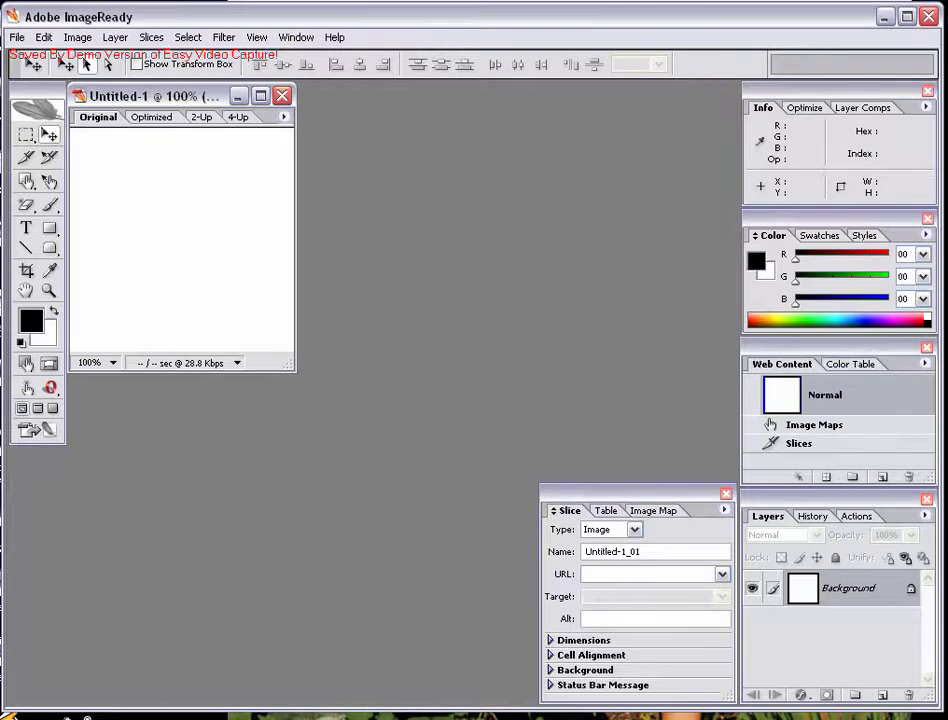
In Explorer, go up to My Pictures and into My Logitech Pictures > Pictures and Videos
key("alt+Tab")
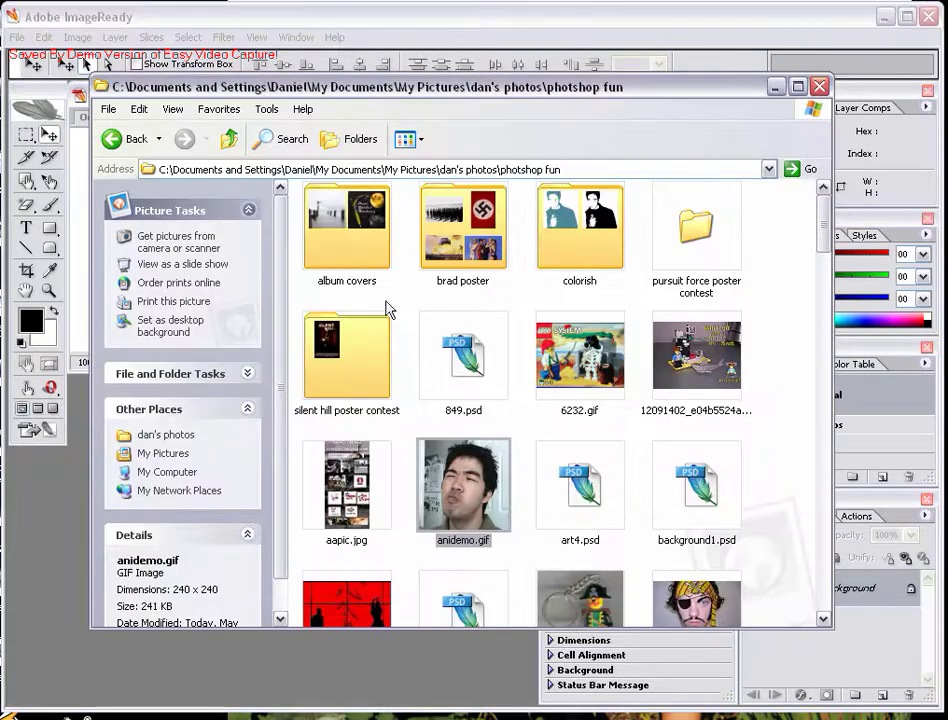
left_click(230, 140)
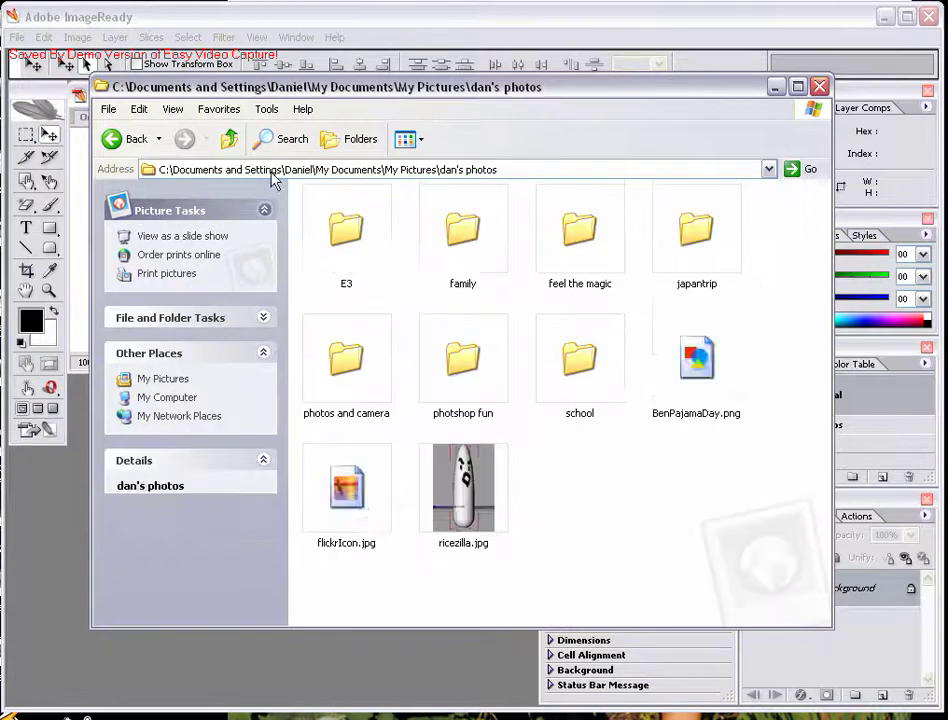
left_click(231, 141)
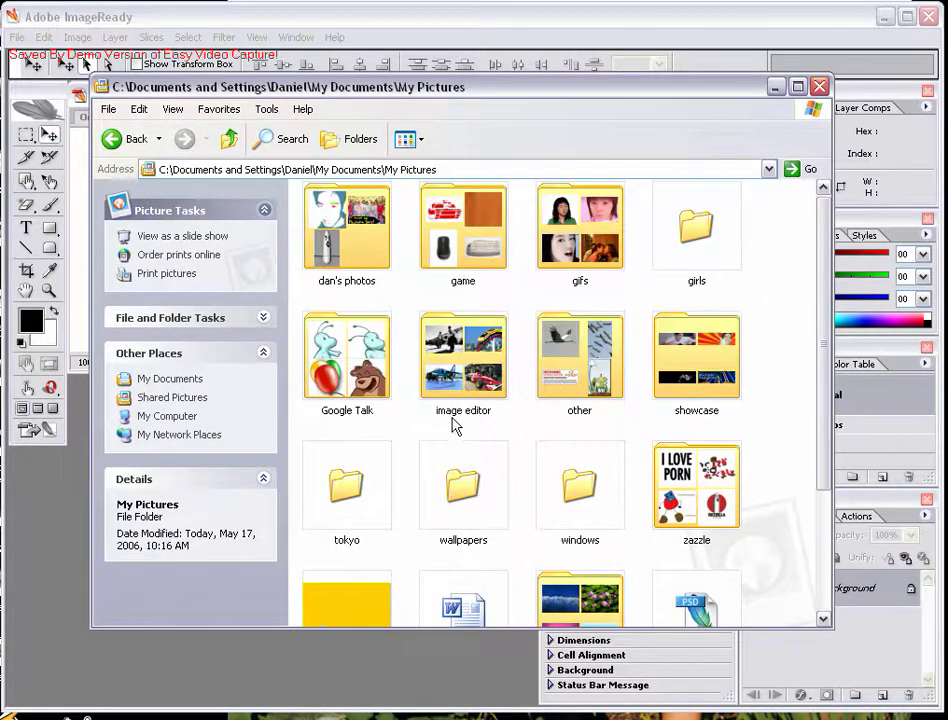
scroll(595, 372, "down", 3)
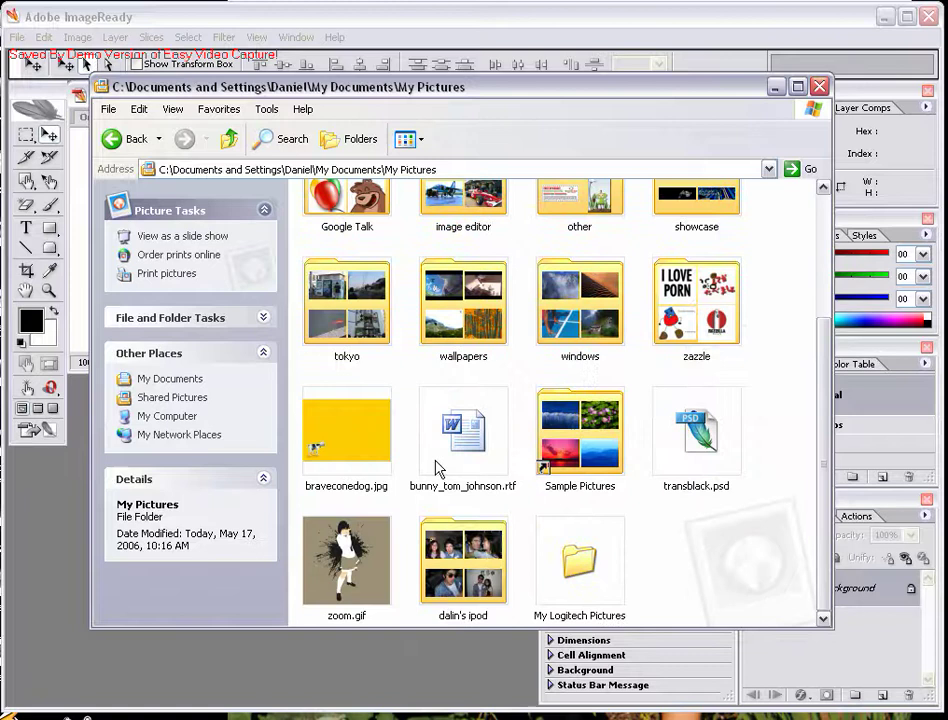
left_click(573, 572)
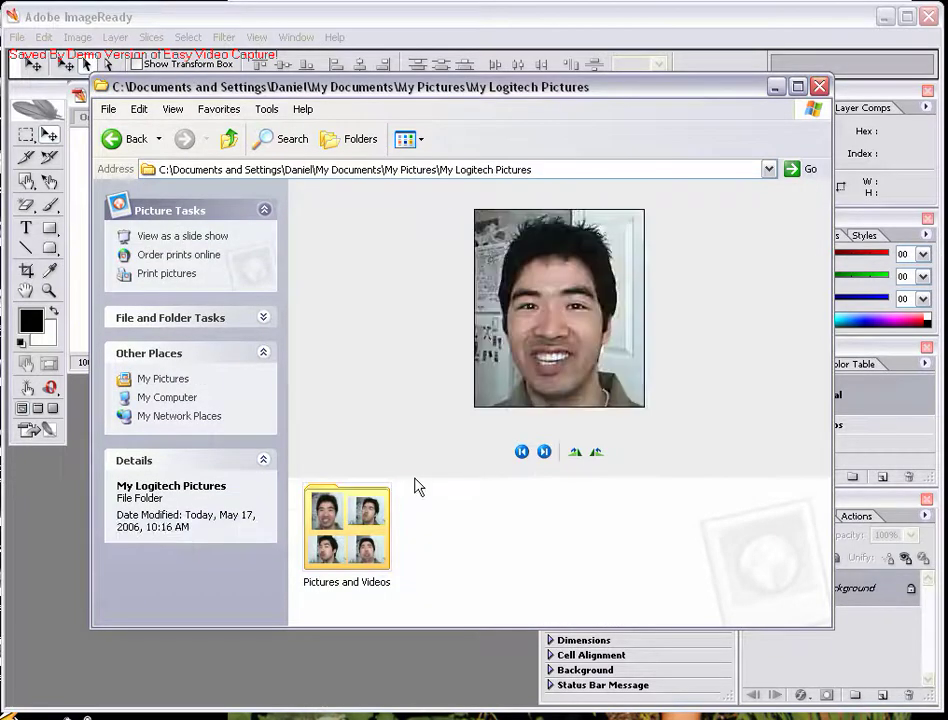
double_click(347, 525)
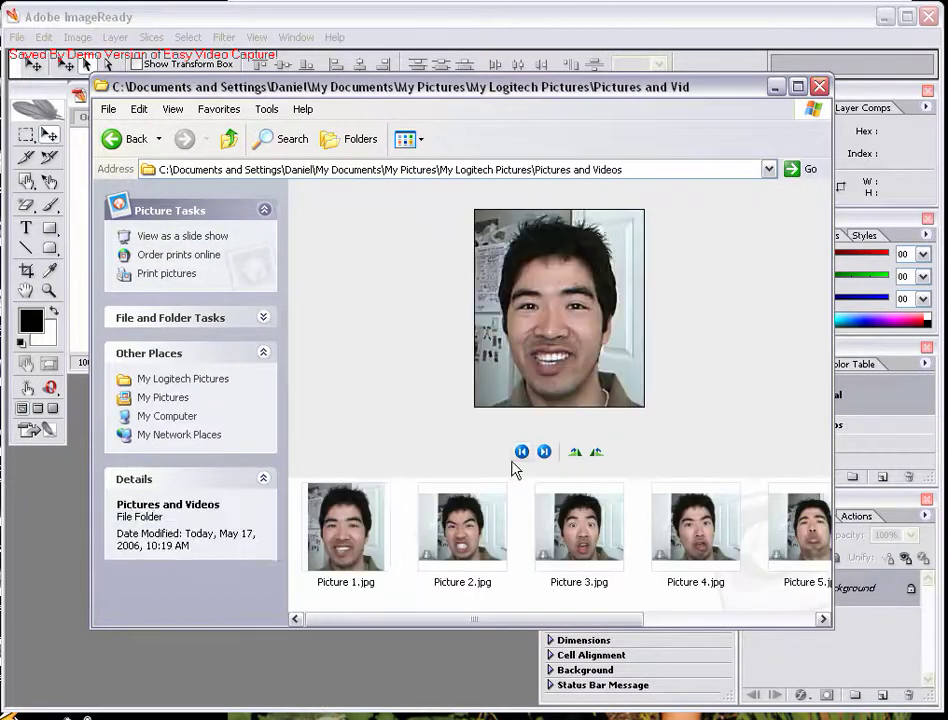
Select Picture 2 through Picture 7 and drag them into ImageReady
left_click_drag(477, 625, 654, 618)
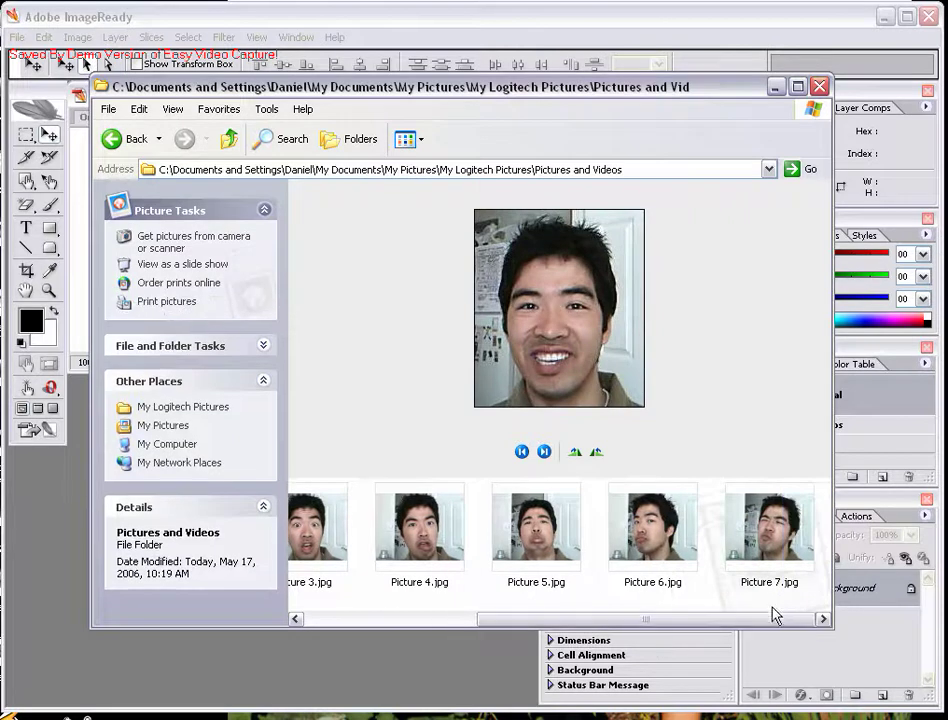
left_click_drag(686, 576, 207, 530)
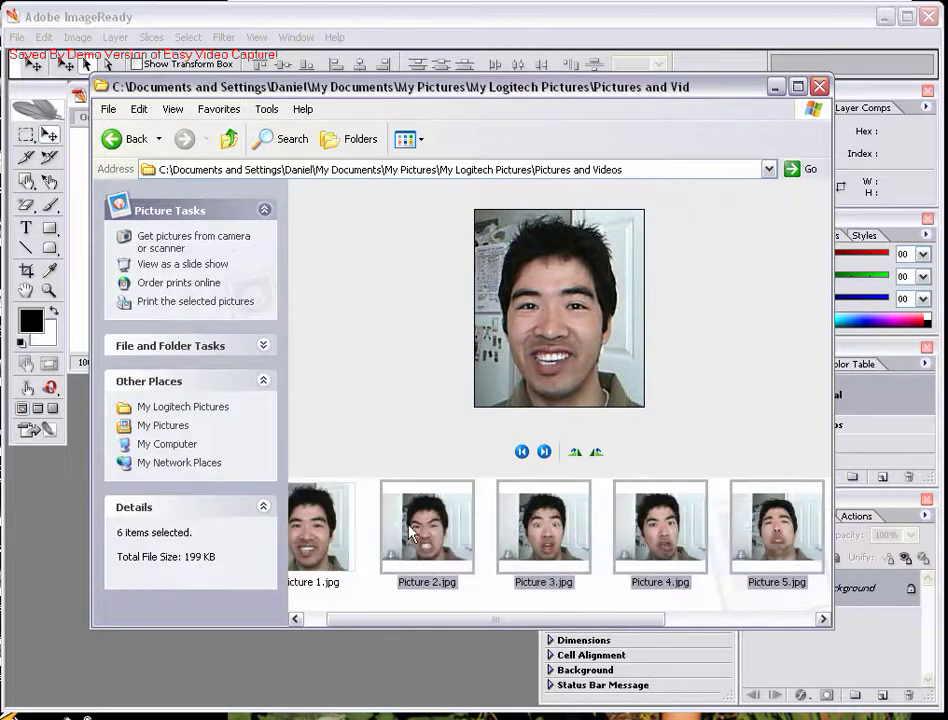
mouse_move(427, 527)
left_mouse_down()
mouse_move(388, 640)
mouse_move(355, 14)
left_mouse_up()
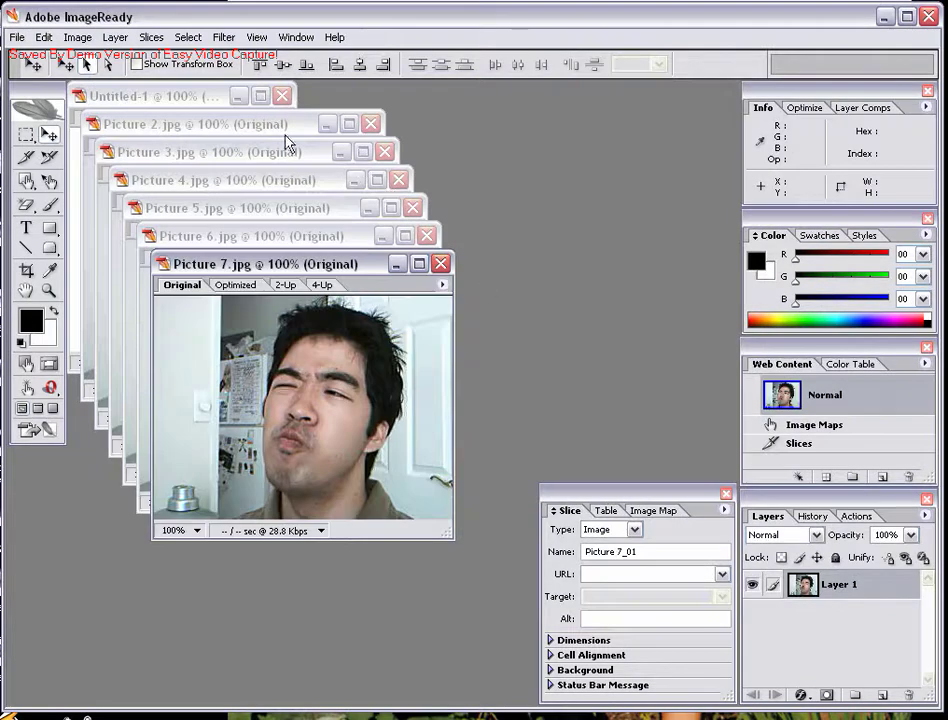
Move Untitled-1 to the right of the photos and show the Animation panel
left_click_drag(166, 97, 572, 110)
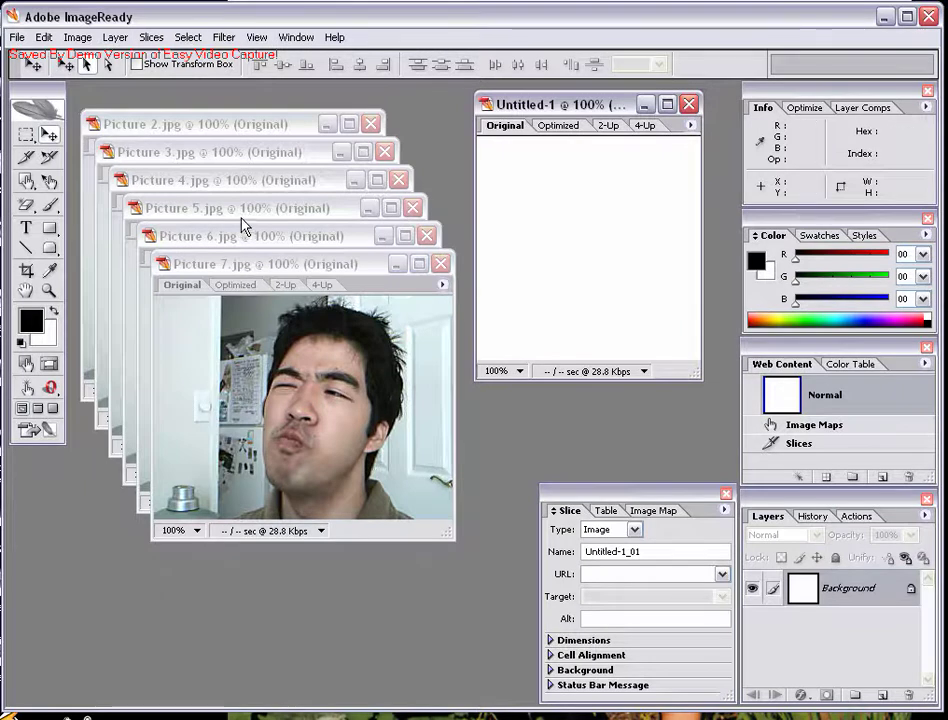
left_click(305, 41)
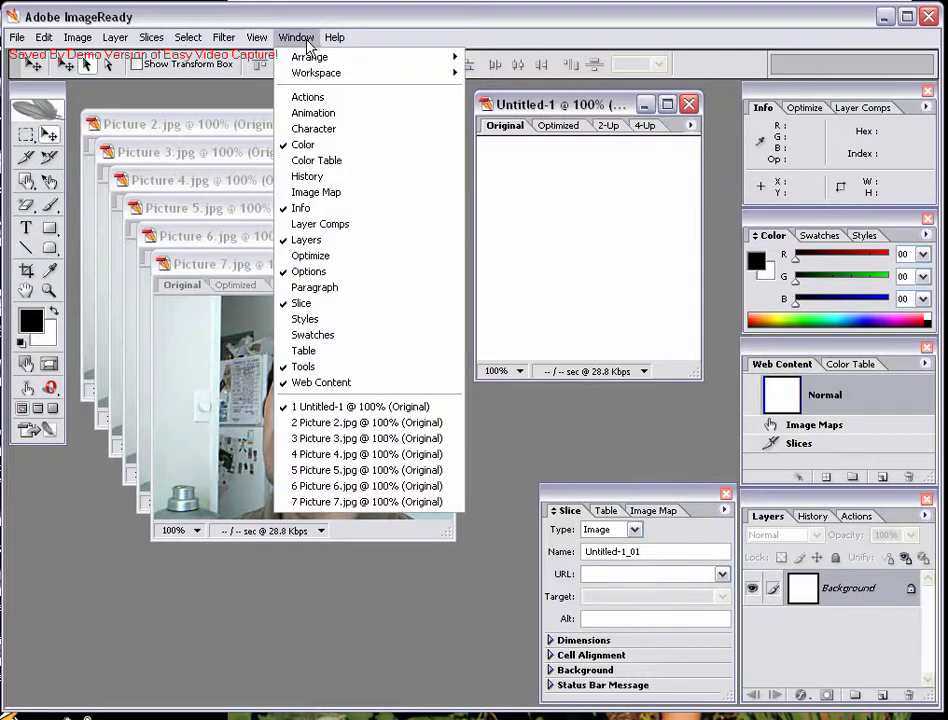
left_click(328, 115)
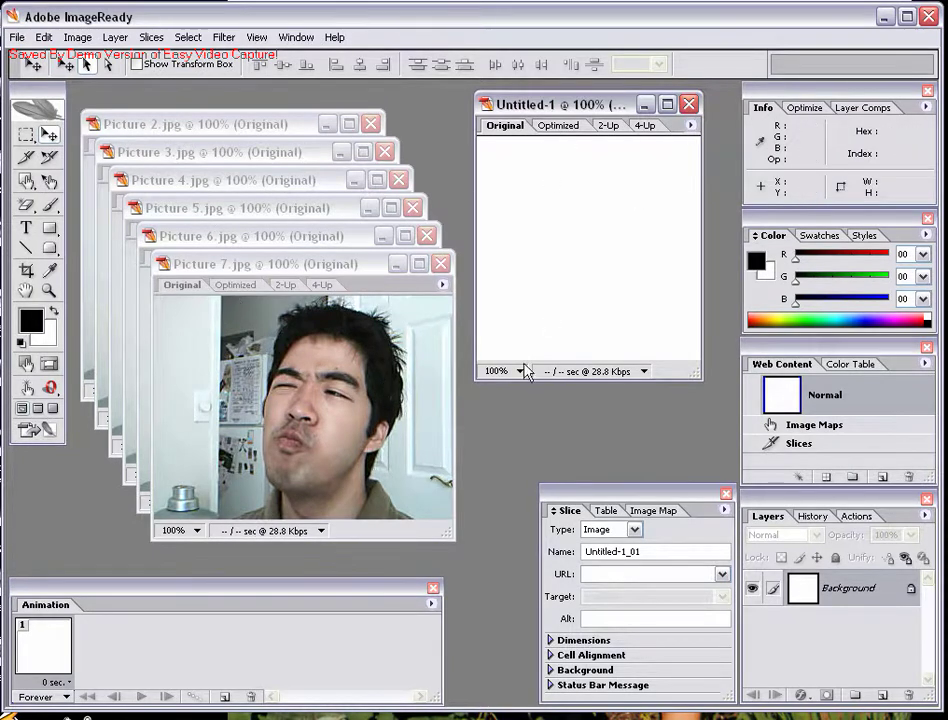
Copy Picture 7 into Untitled-1 as a layer and close the original without saving
left_click(303, 400)
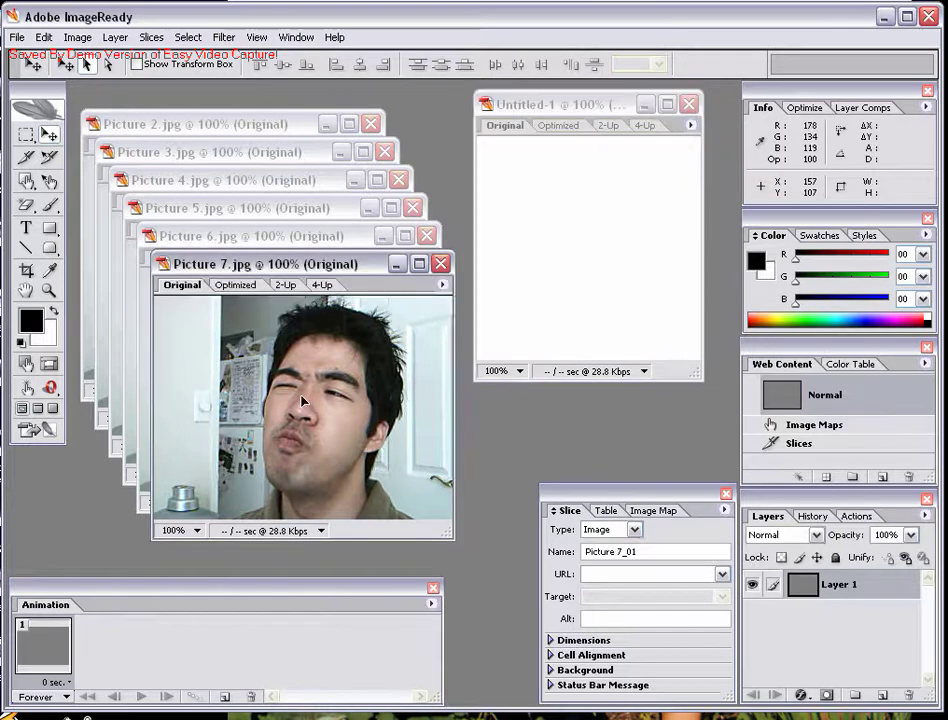
left_click_drag(303, 400, 247, 394)
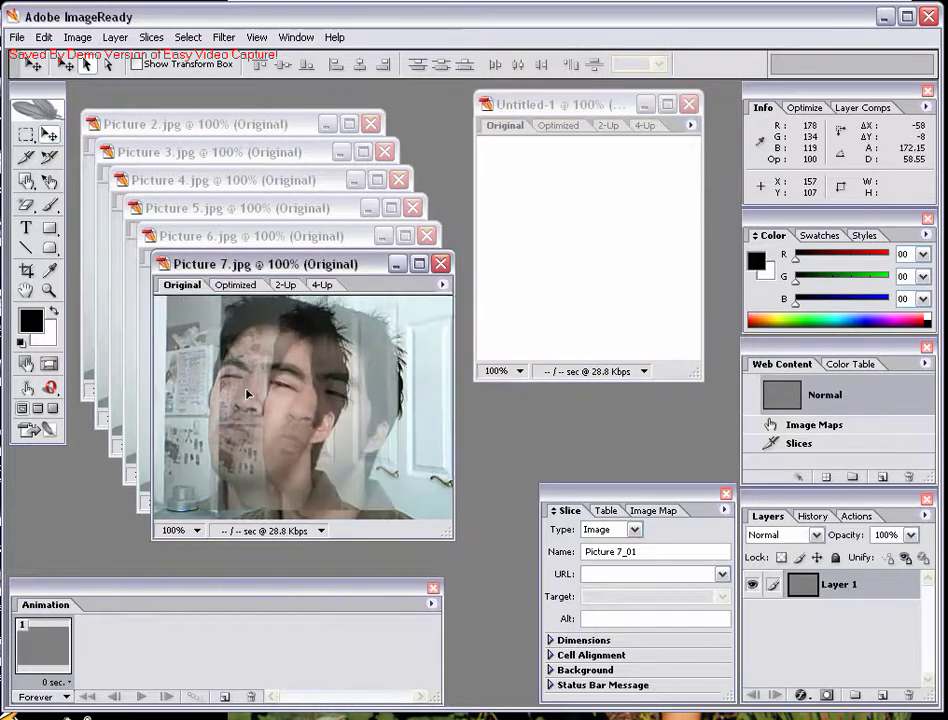
mouse_move(247, 394)
left_mouse_down()
mouse_move(278, 400)
mouse_move(524, 326)
mouse_move(583, 272)
mouse_move(628, 303)
mouse_move(446, 310)
left_mouse_up()
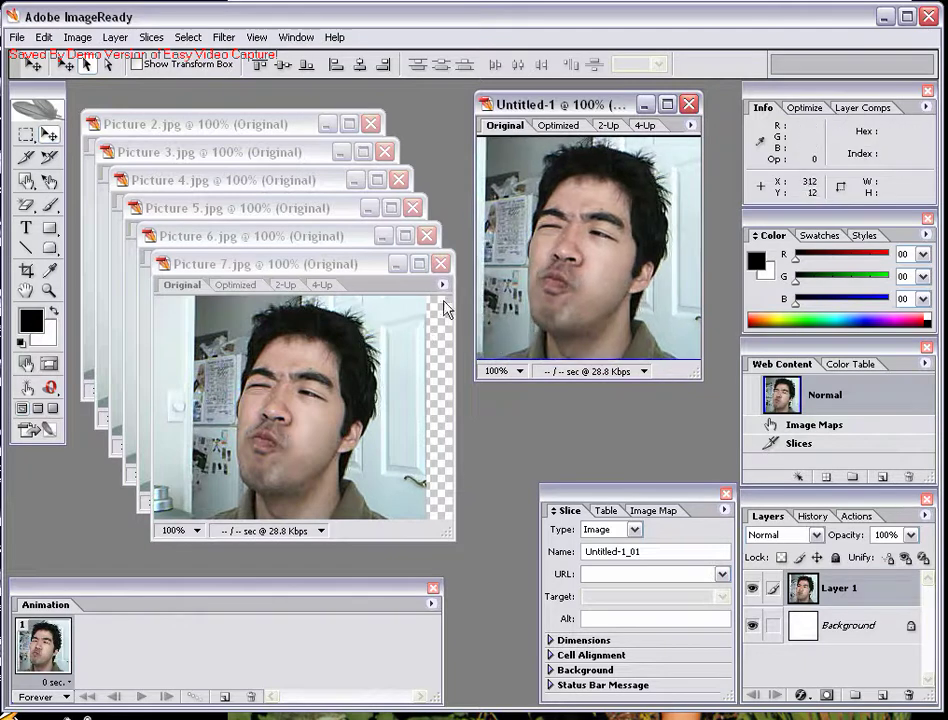
left_click(440, 263)
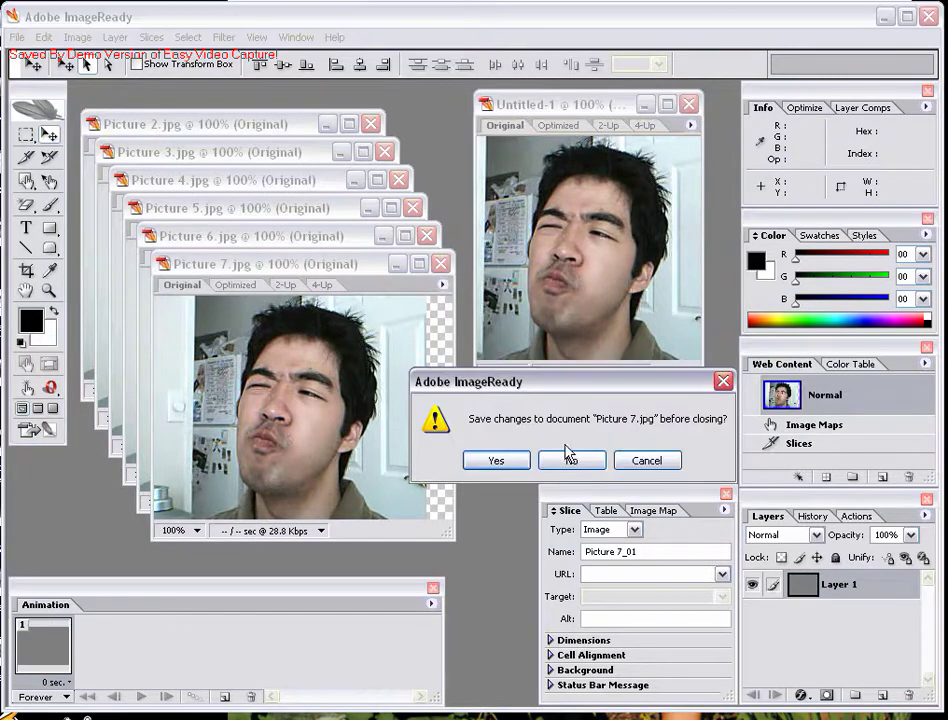
left_click(568, 453)
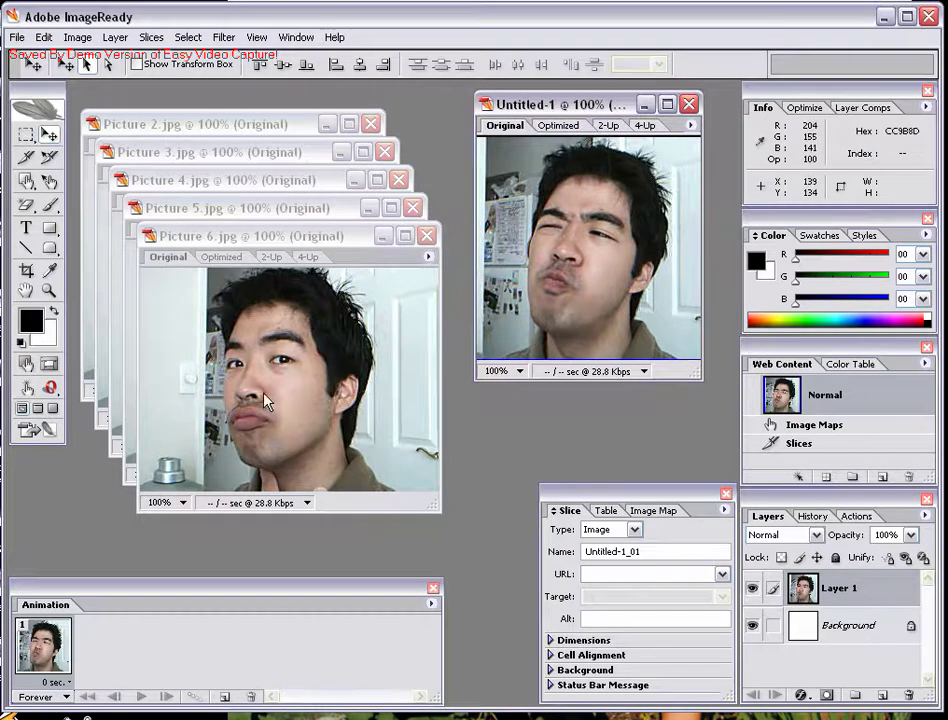
Add Pictures 6, 5 and 4 as layers, closing each original photo
left_click_drag(267, 402, 566, 275)
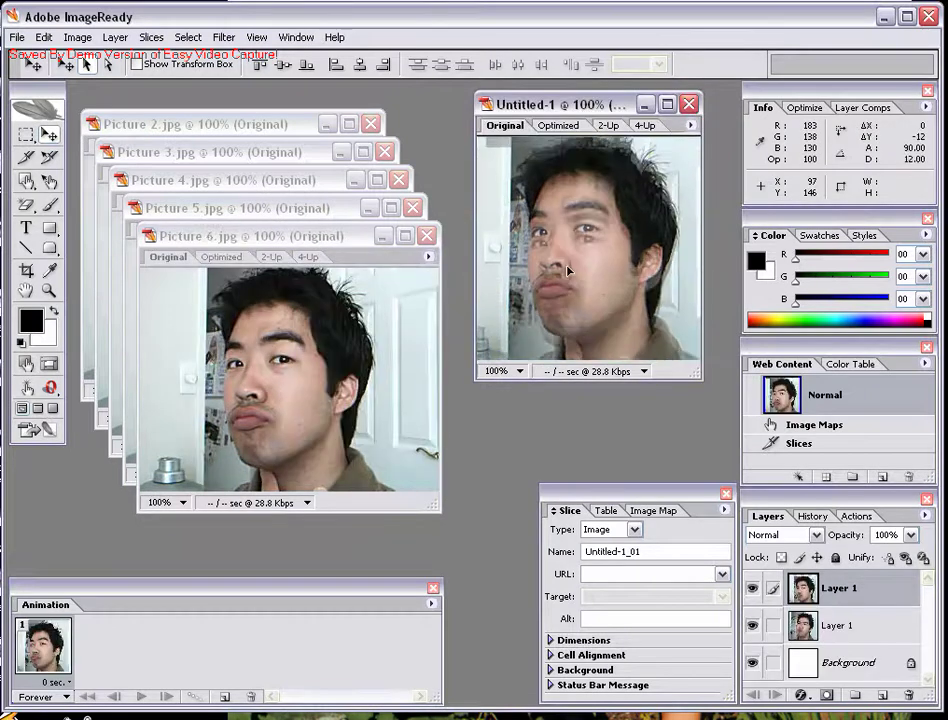
left_click(434, 246)
mouse_move(270, 390)
left_mouse_down()
mouse_move(603, 271)
mouse_move(569, 276)
left_mouse_up()
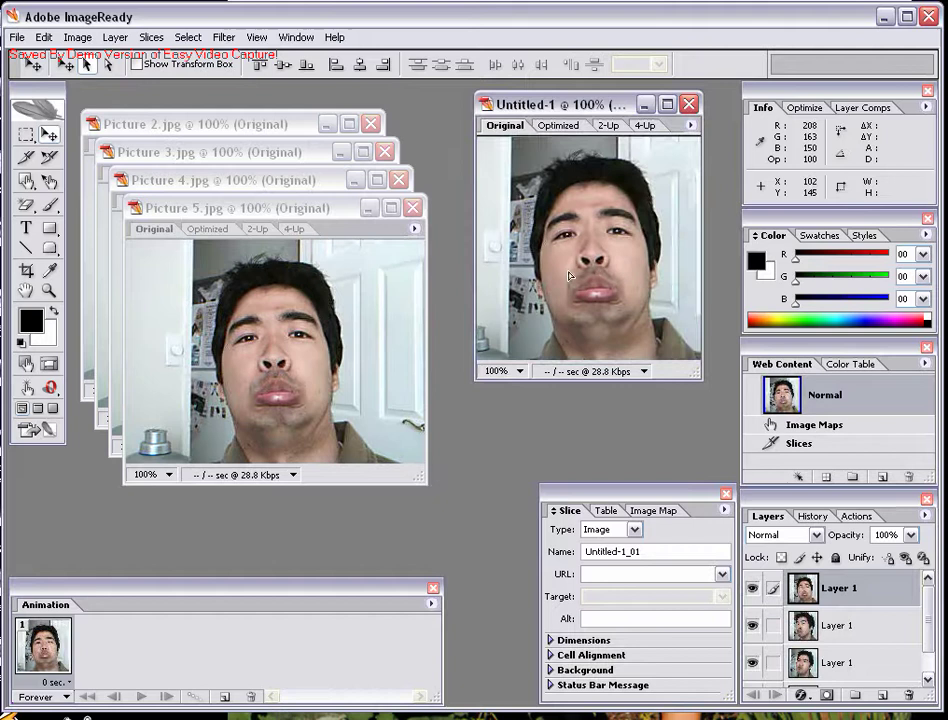
left_click(414, 220)
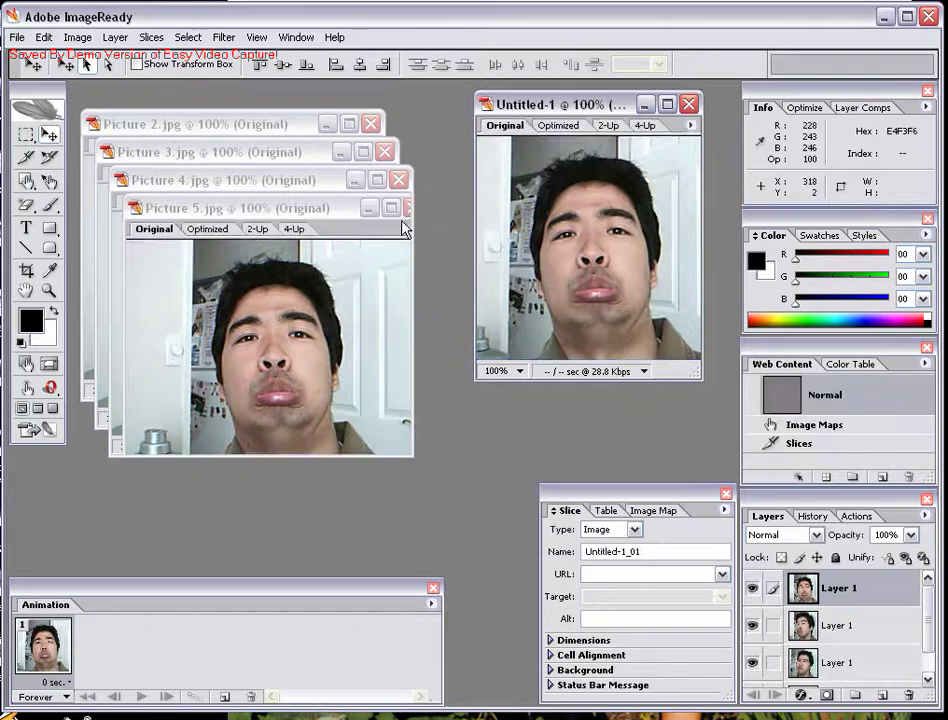
mouse_move(250, 377)
left_mouse_down()
mouse_move(594, 272)
mouse_move(561, 266)
left_mouse_up()
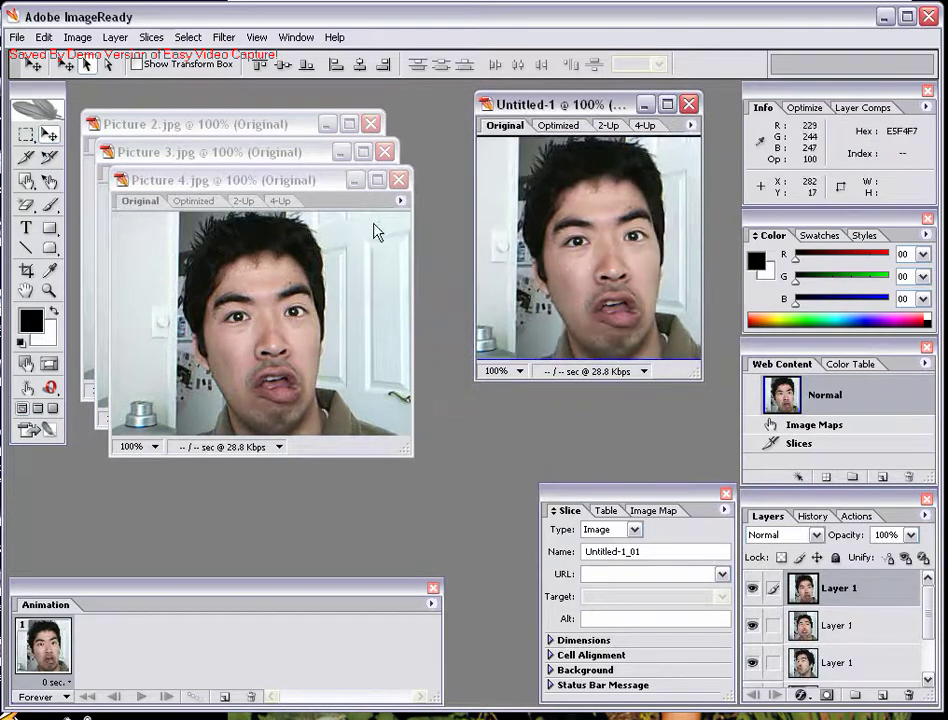
left_click(398, 180)
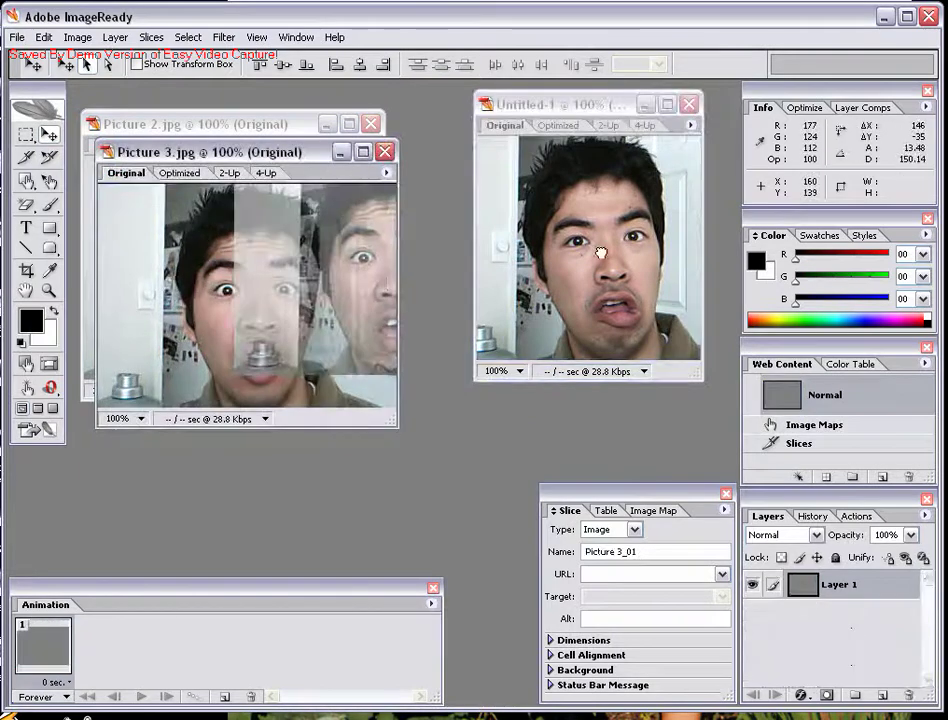
Add Pictures 3 and 2 as layers, leaving Picture 2 on top, and close them
mouse_move(268, 315)
left_mouse_down()
mouse_move(600, 265)
mouse_move(592, 272)
left_mouse_up()
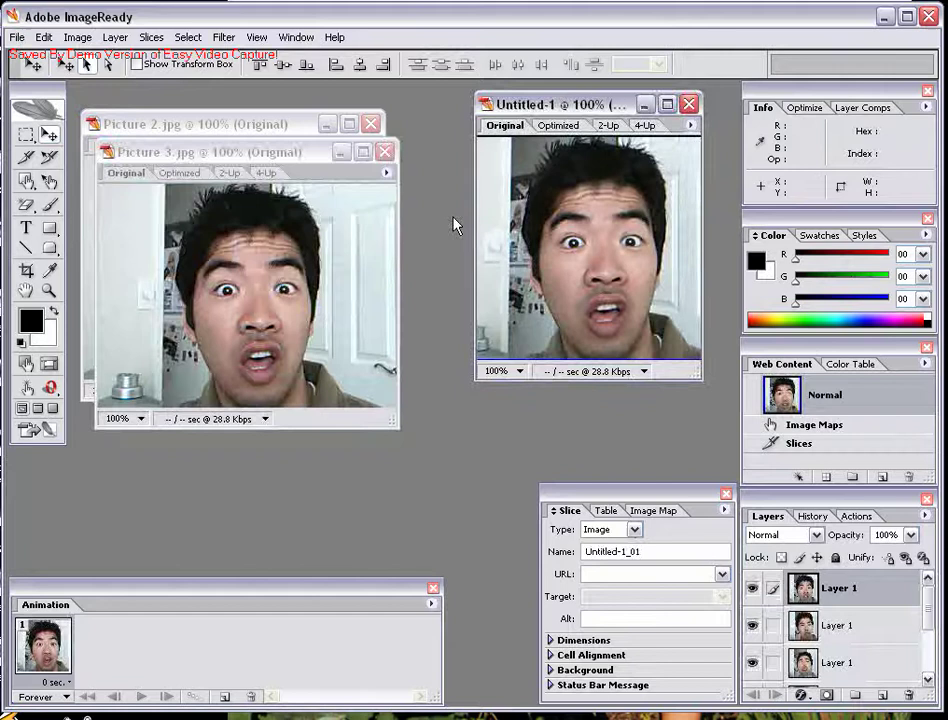
left_click(384, 155)
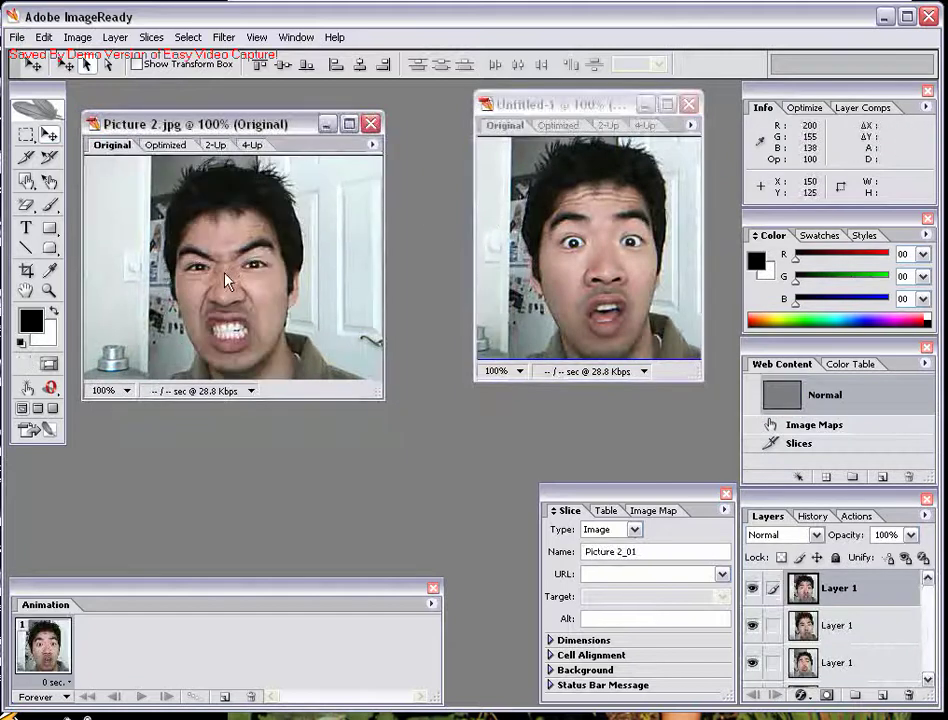
mouse_move(166, 201)
left_mouse_down()
mouse_move(625, 252)
mouse_move(601, 299)
left_mouse_up()
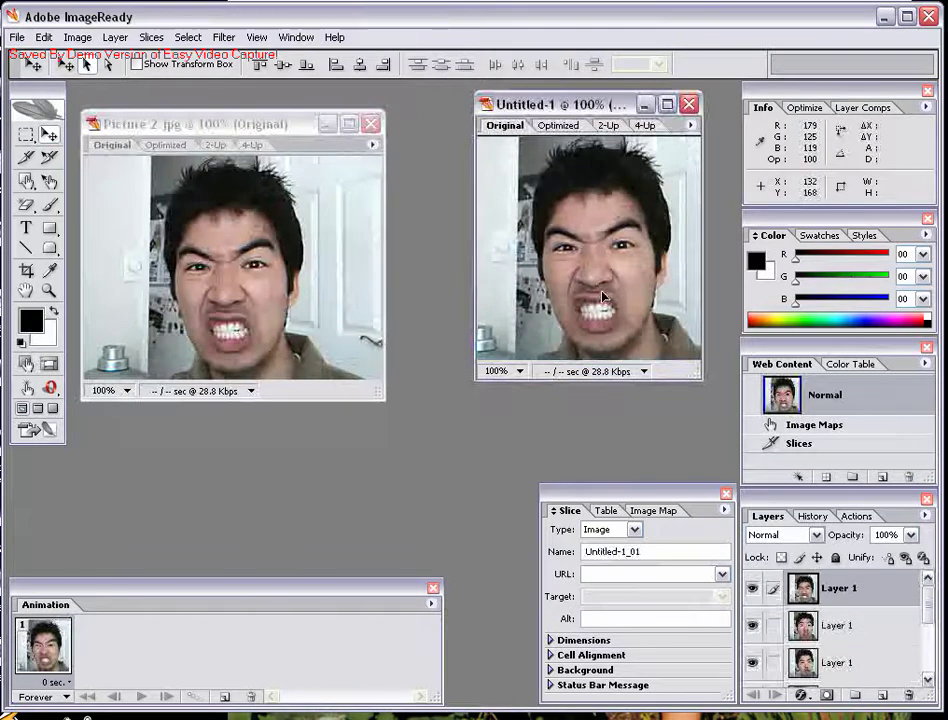
left_click(378, 125)
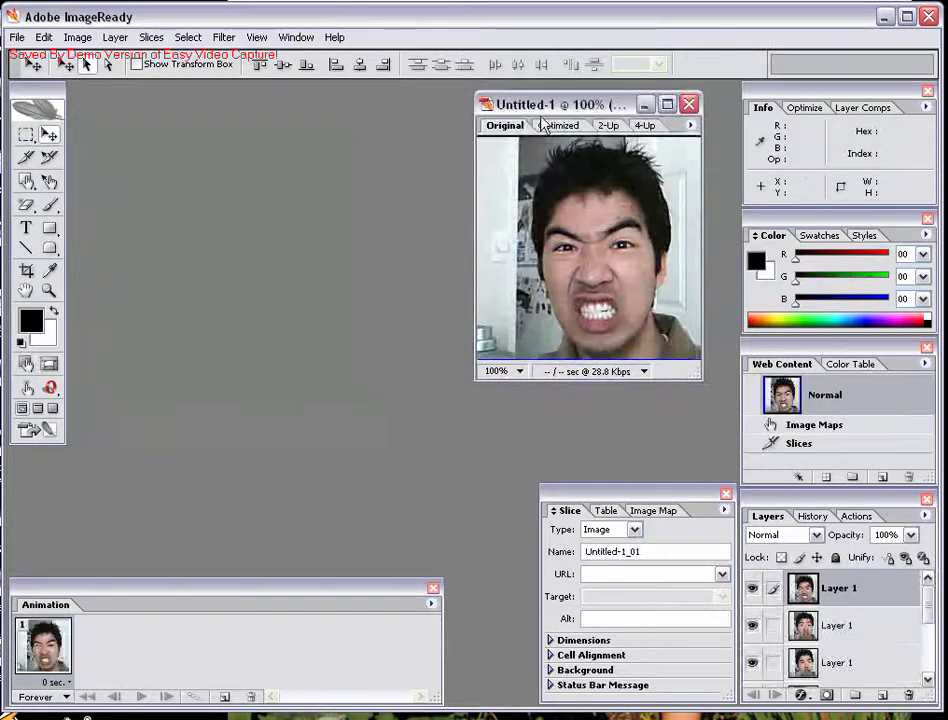
Use Make Frames From Layers to get seven frames: one blank, then six faces
mouse_move(539, 109)
left_mouse_down()
mouse_move(430, 121)
mouse_move(263, 164)
left_mouse_up()
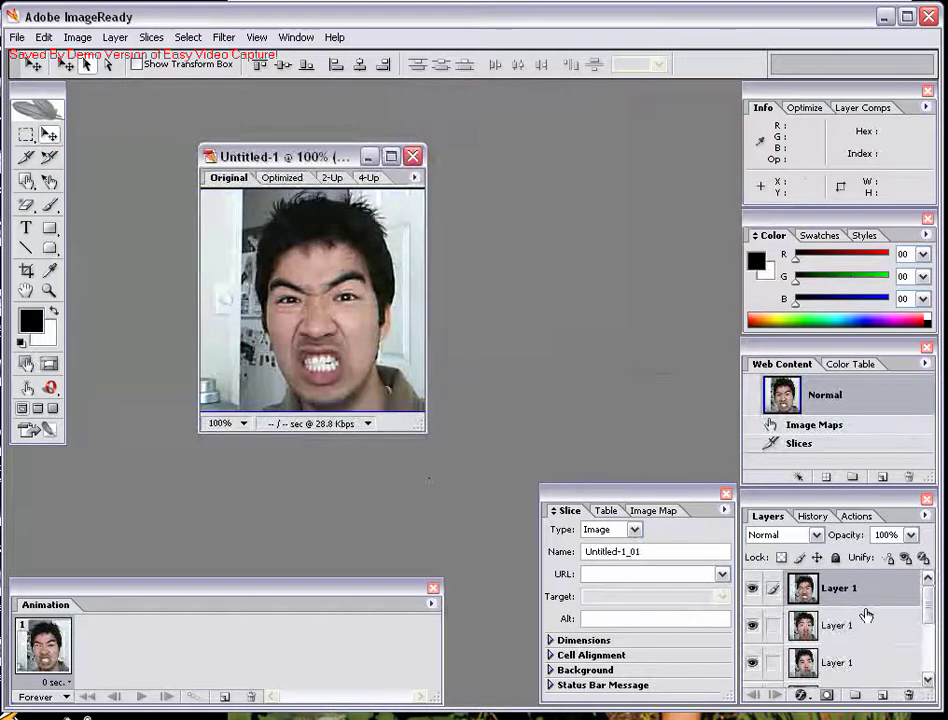
mouse_move(928, 600)
left_mouse_down()
mouse_move(932, 668)
mouse_move(928, 598)
left_mouse_up()
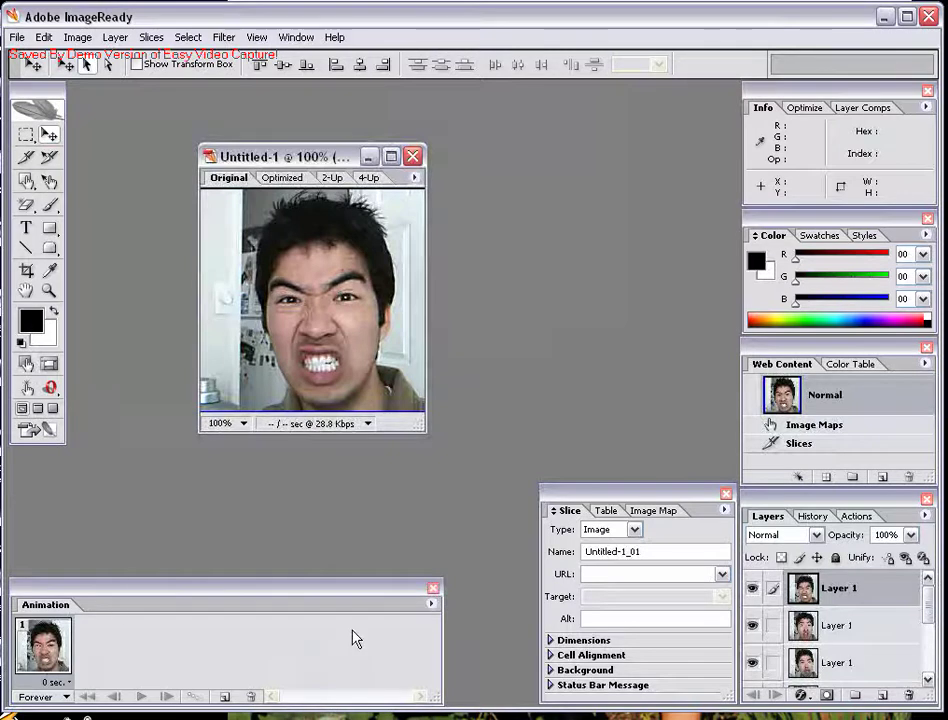
left_click(432, 603)
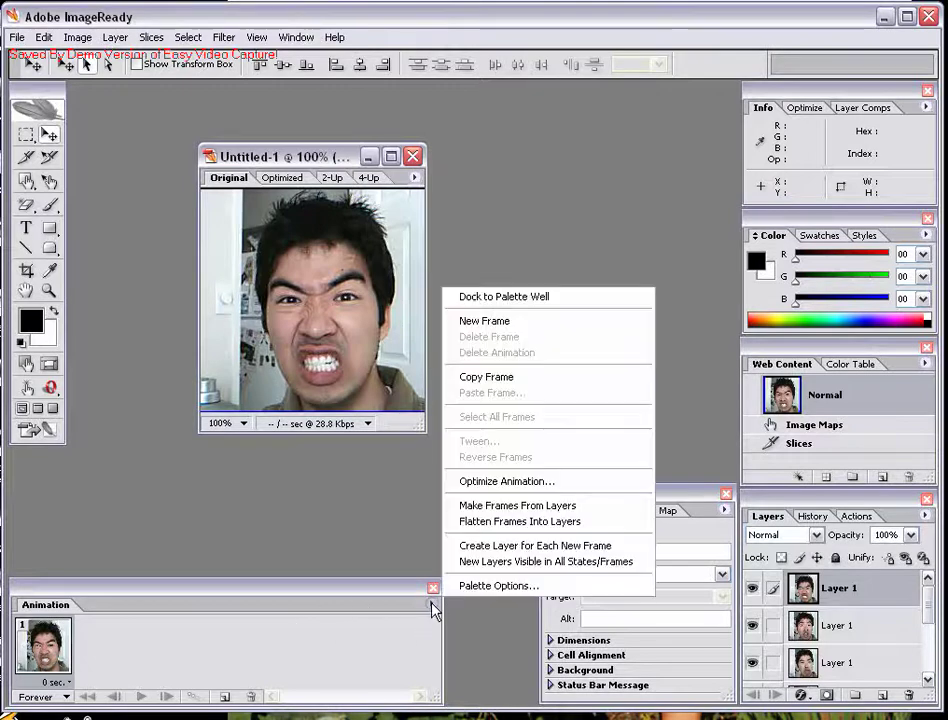
left_click(523, 511)
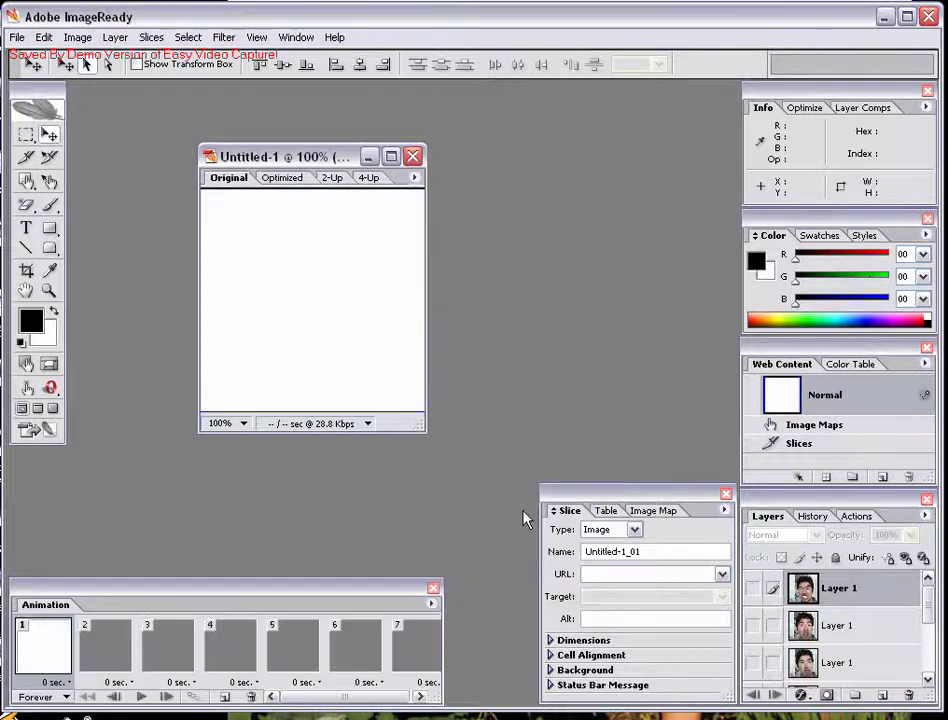
left_click_drag(313, 696, 351, 696)
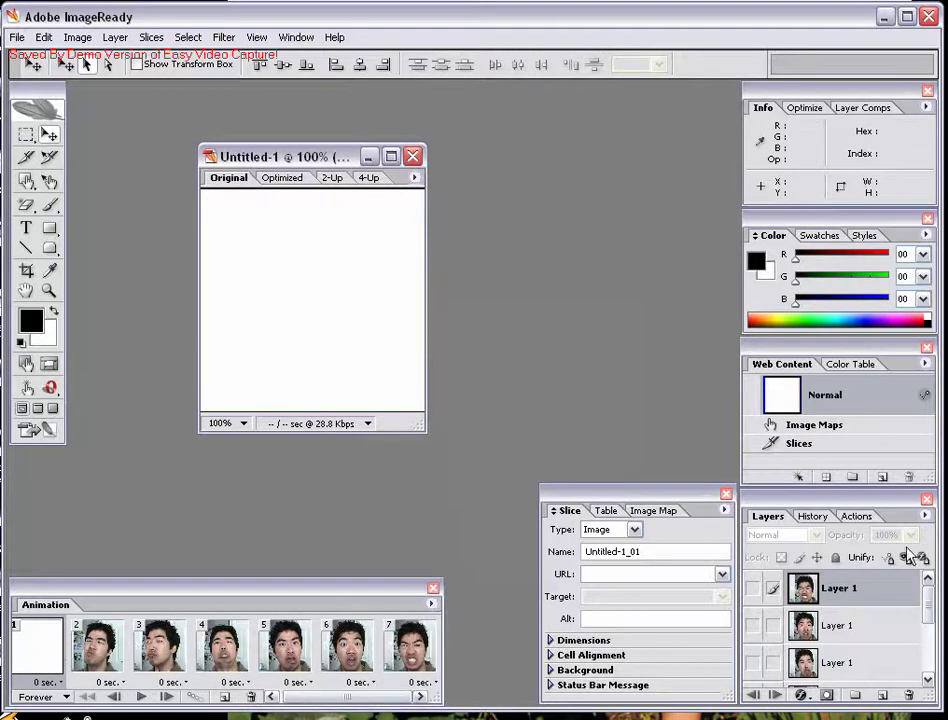
left_click_drag(929, 615, 925, 667)
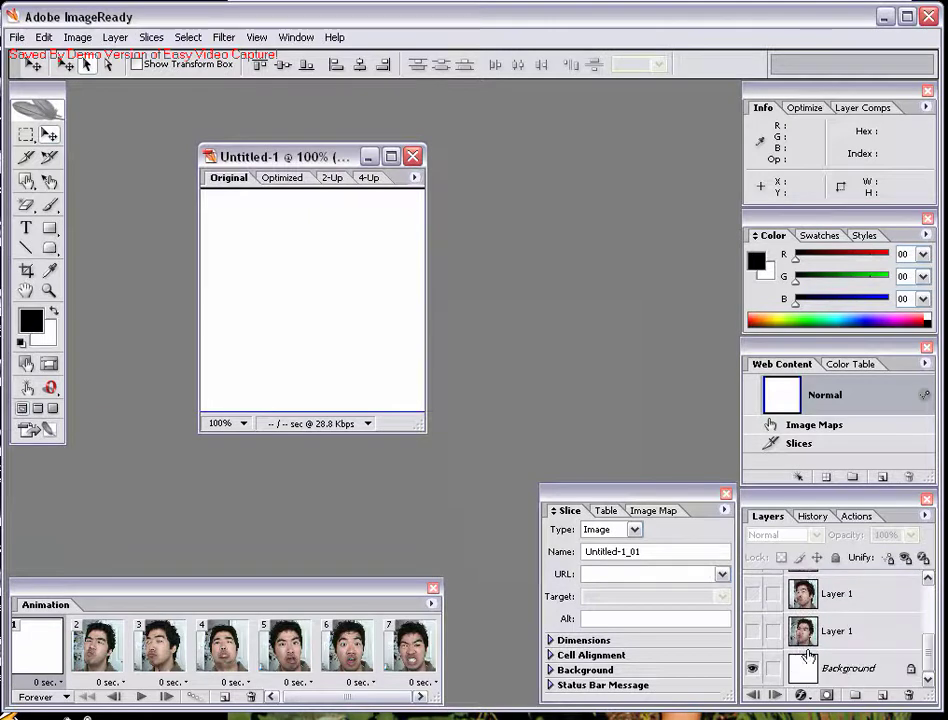
Delete the blank first frame and play the six-frame animation
left_click(250, 699)
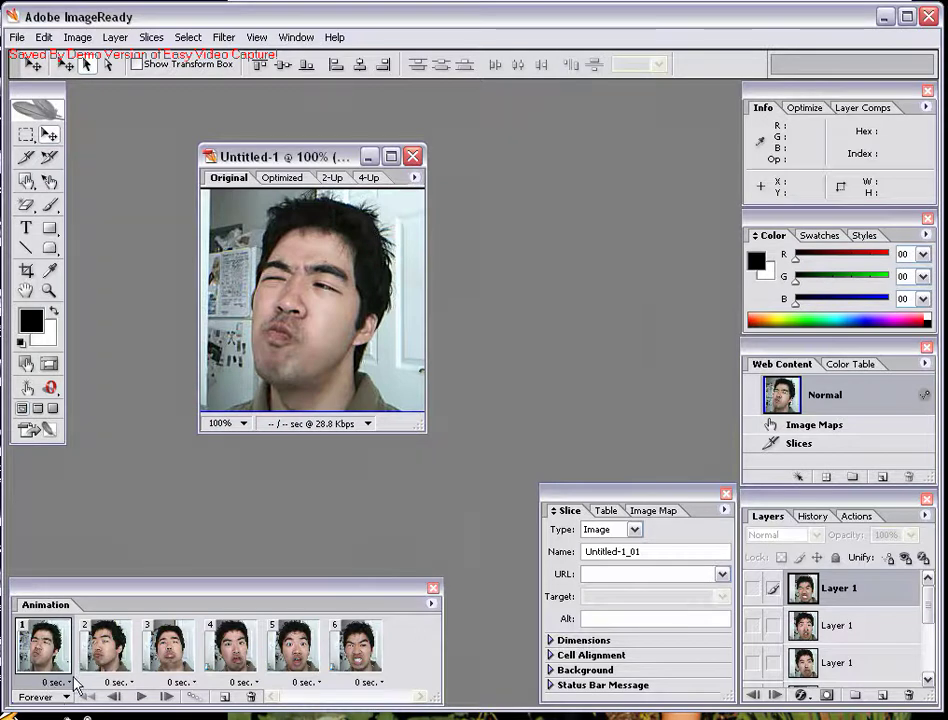
left_click(142, 697)
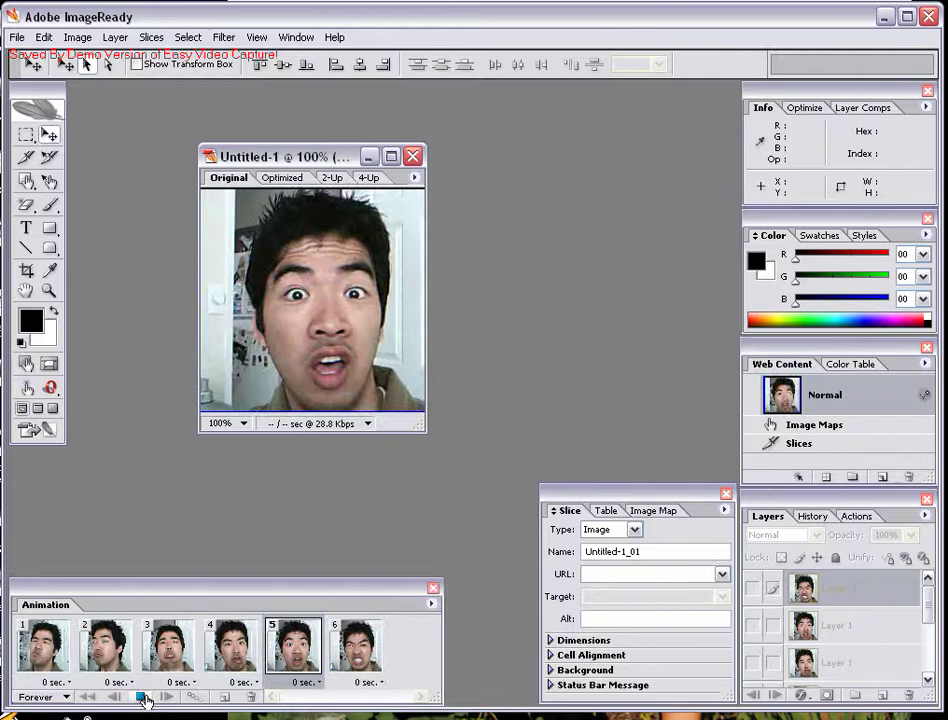
Stop the preview and give frames 1–3 a 0.2-second delay
left_click(144, 697)
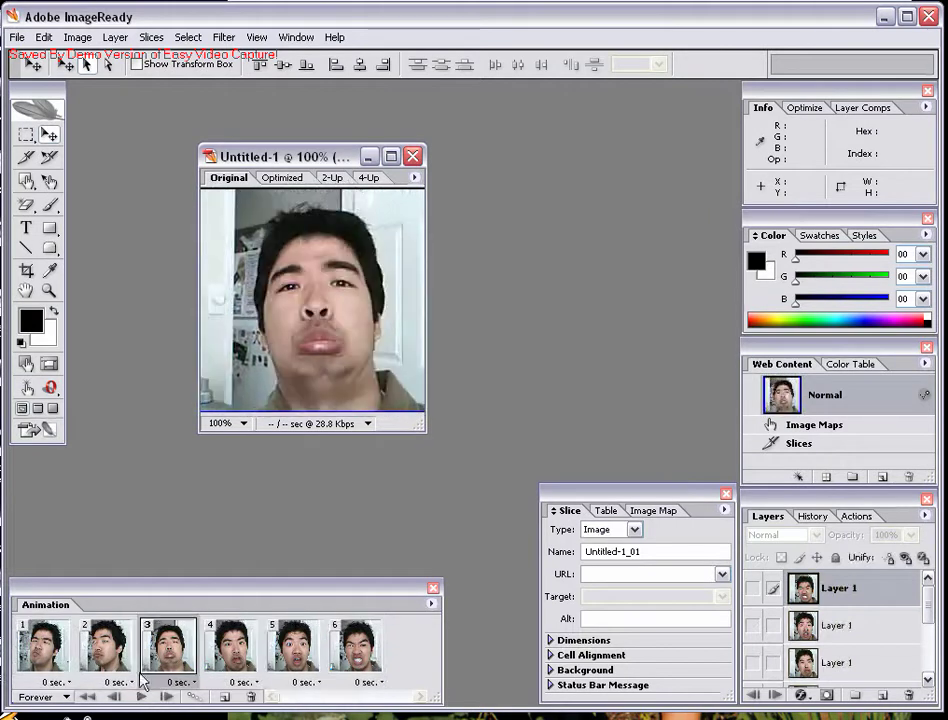
left_click(55, 684)
left_click(45, 713)
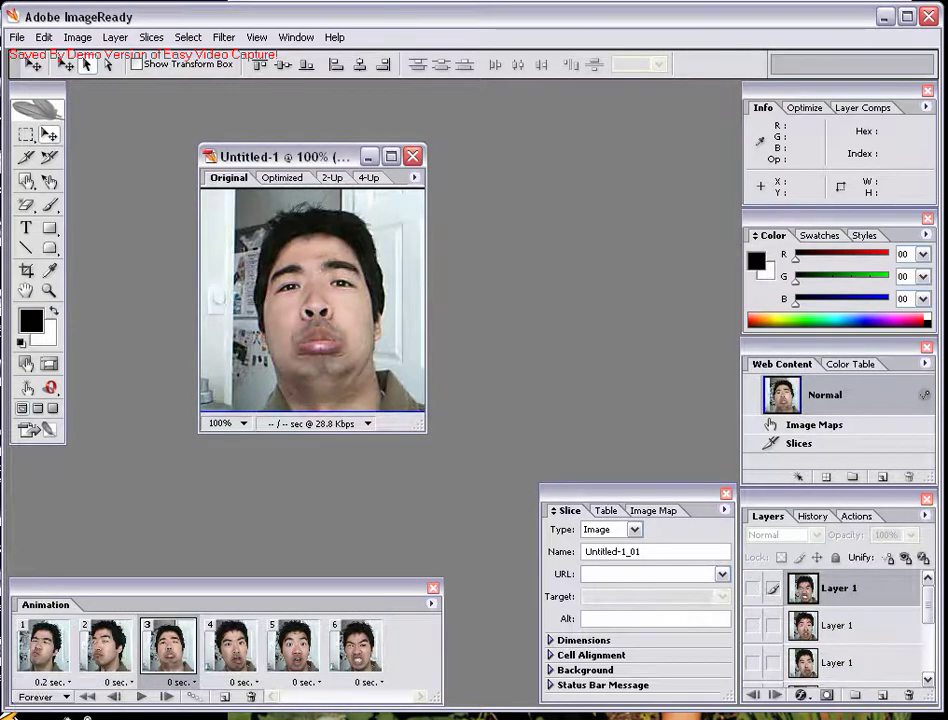
left_click(115, 682)
left_click(118, 714)
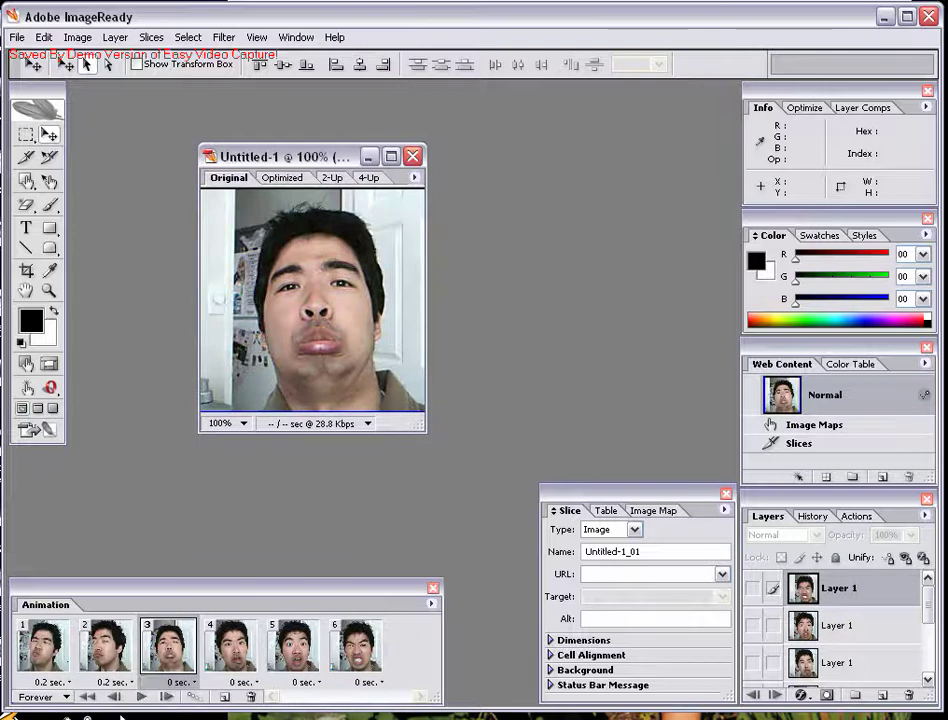
left_click(167, 682)
left_click(165, 714)
Give frames 4–6 a 0.2-second delay and replay the animation to check timing
left_click(230, 682)
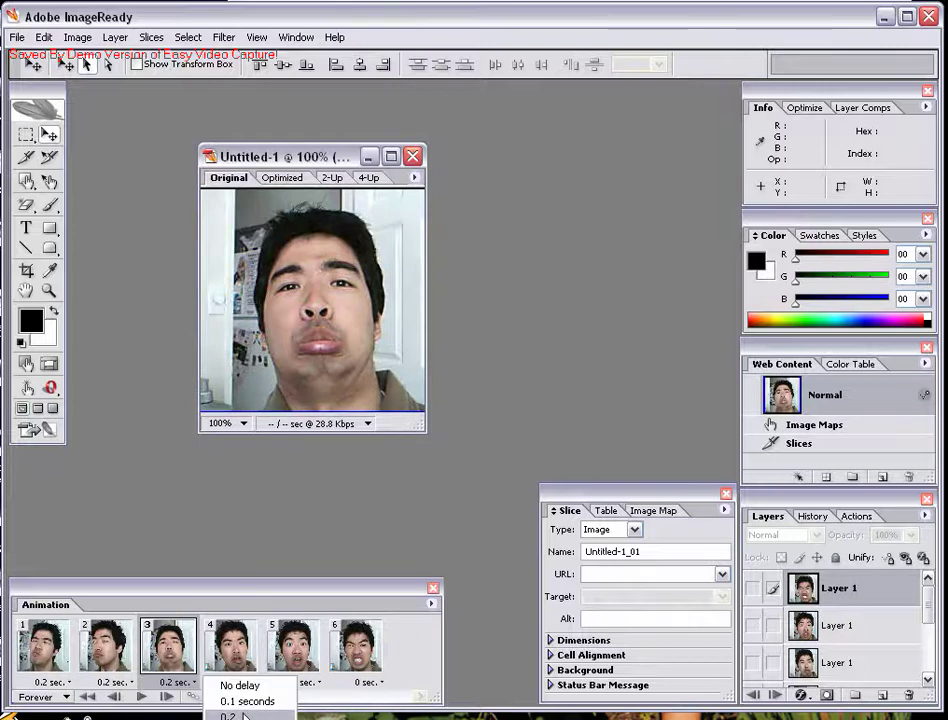
left_click(228, 714)
left_click(300, 682)
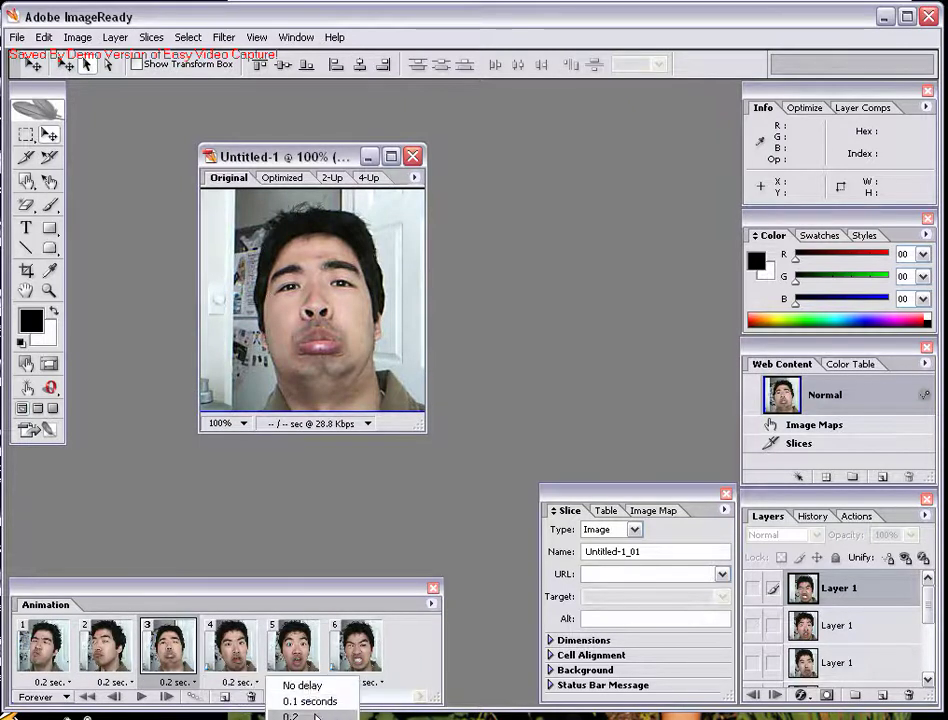
left_click(292, 714)
left_click(367, 682)
left_click(362, 714)
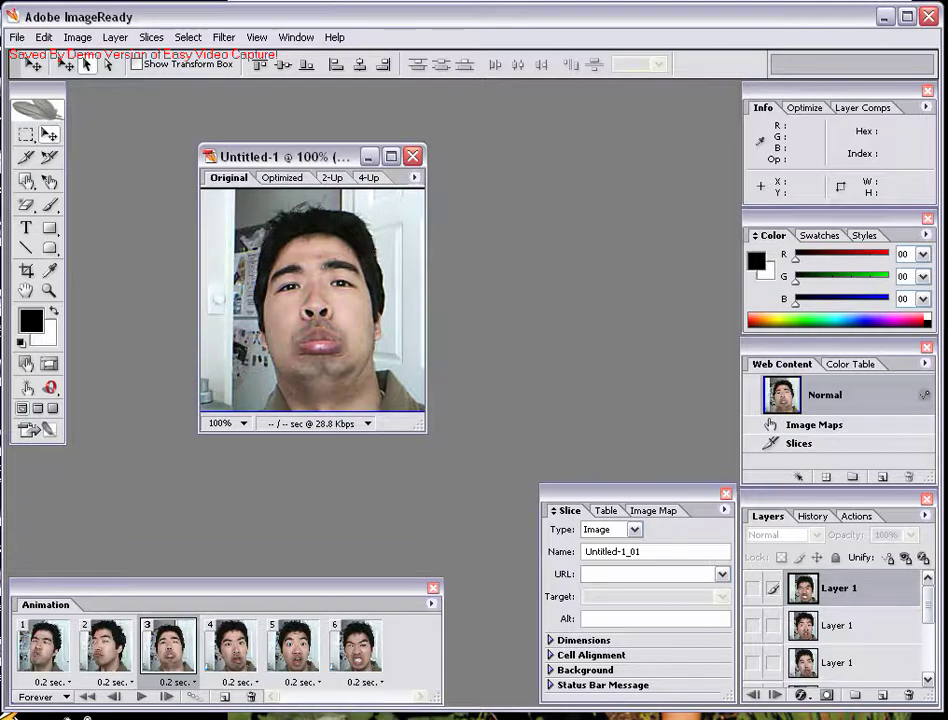
left_click(139, 698)
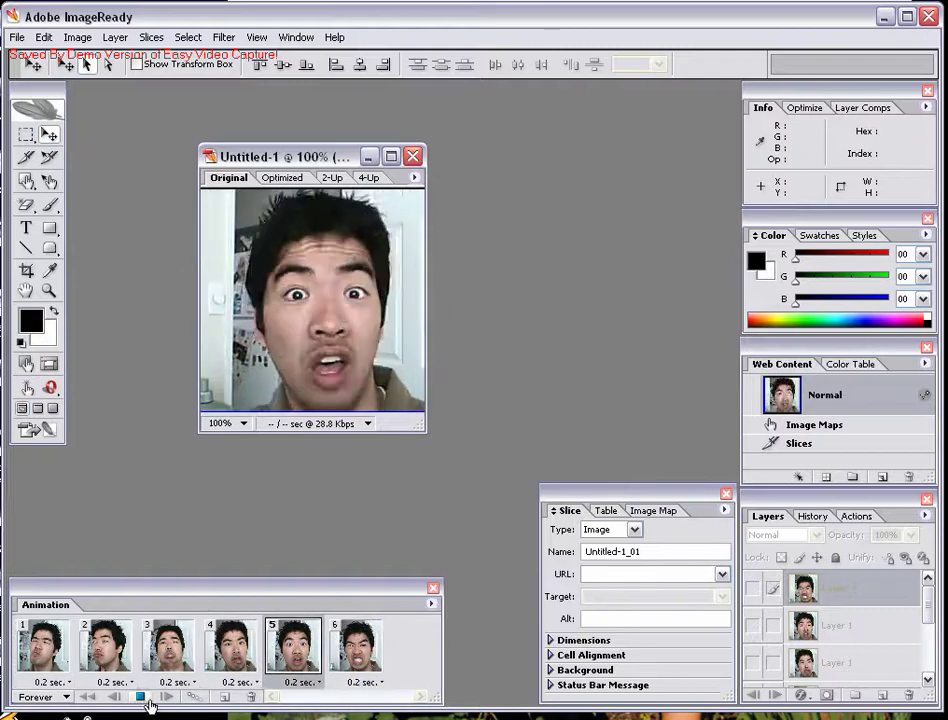
left_click(141, 697)
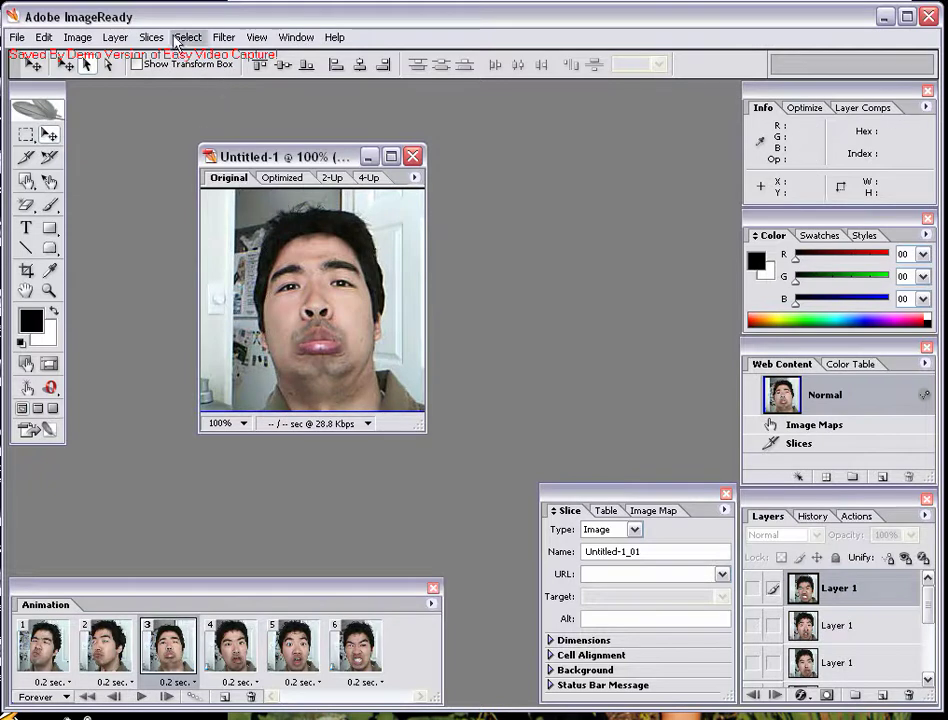
left_click(15, 42)
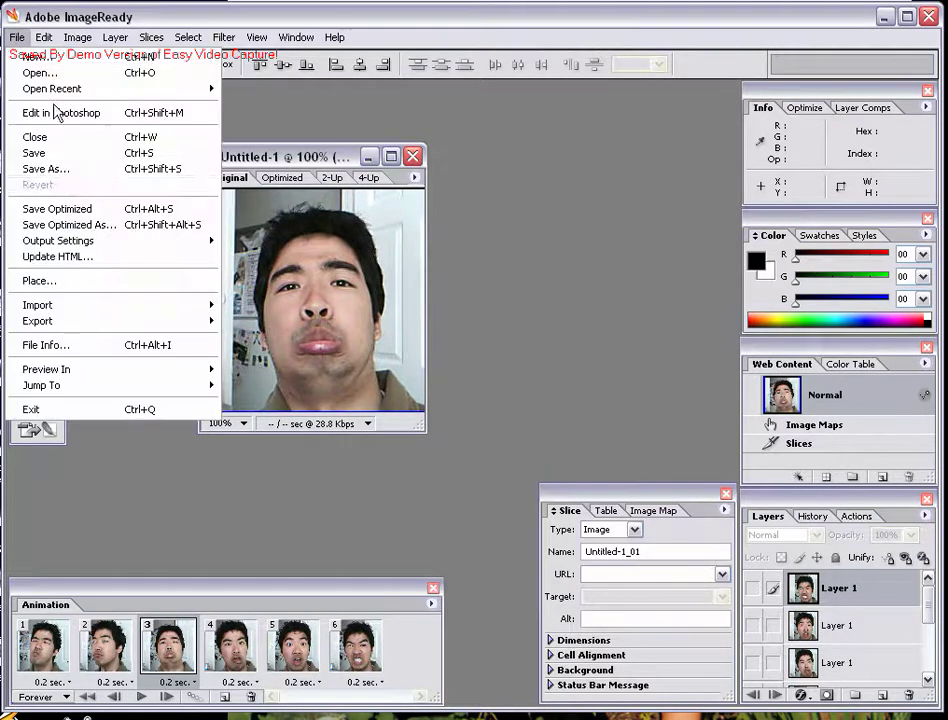
Save Optimized over the existing anidemo.gif, confirming the file replacement
left_click(99, 210)
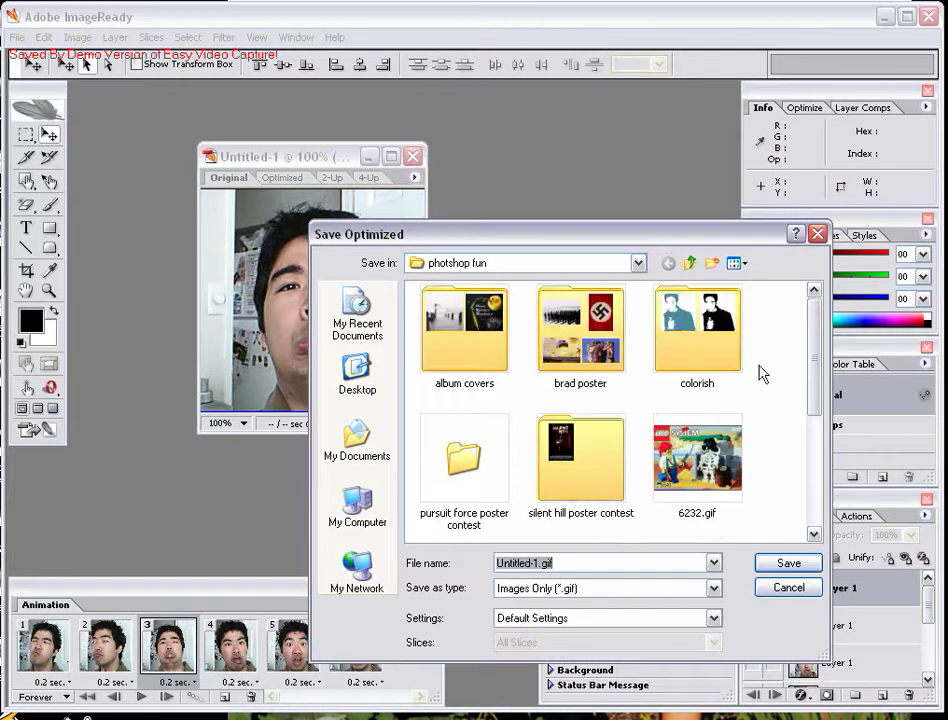
left_click_drag(815, 359, 821, 434)
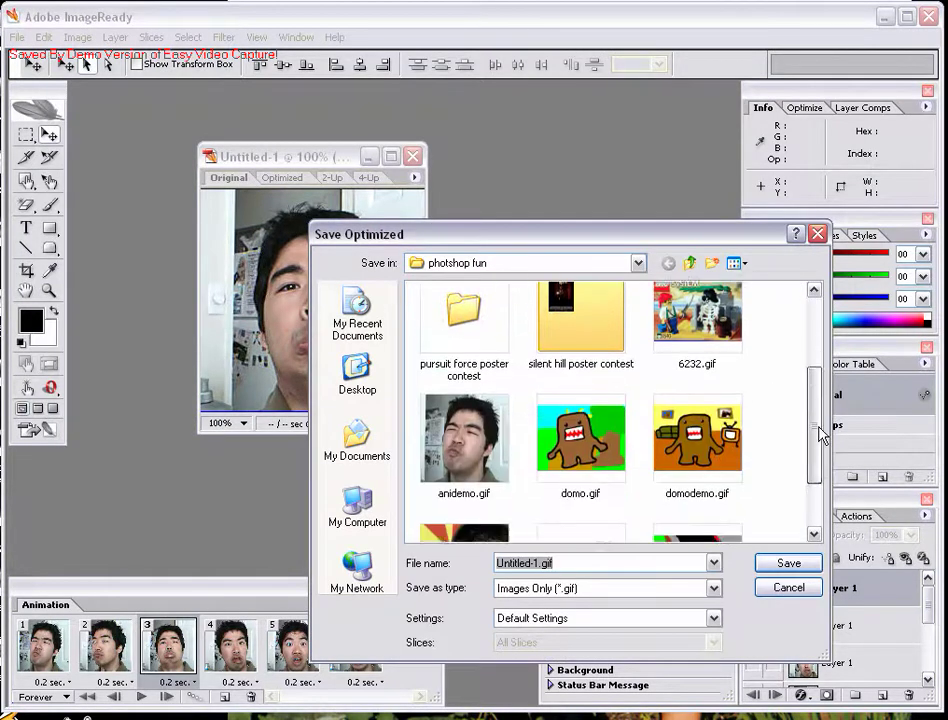
left_click(440, 462)
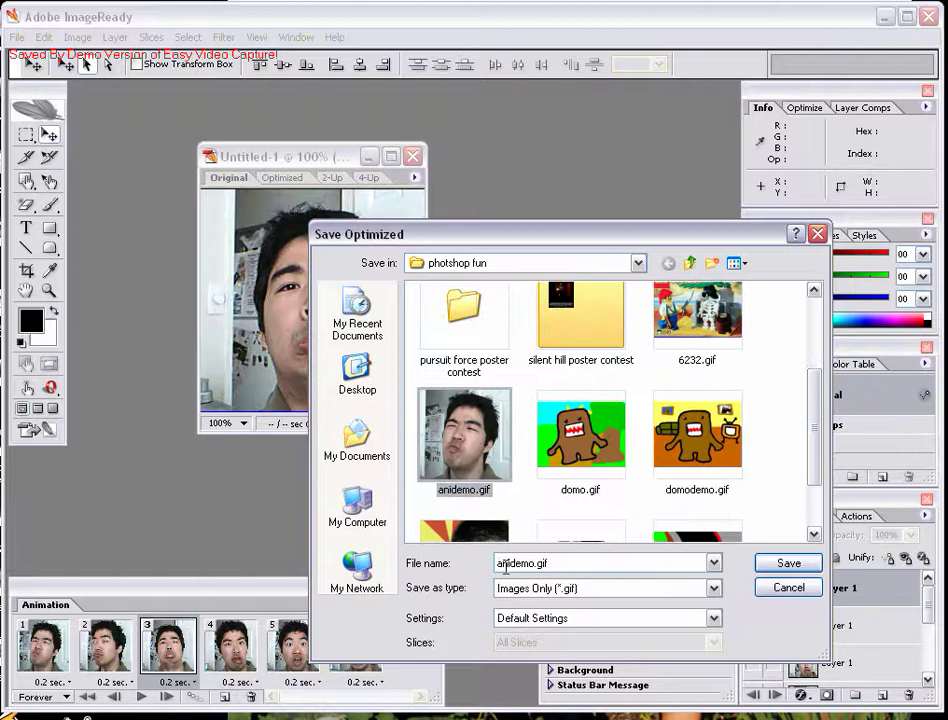
double_click(502, 566)
left_click_drag(538, 563, 462, 565)
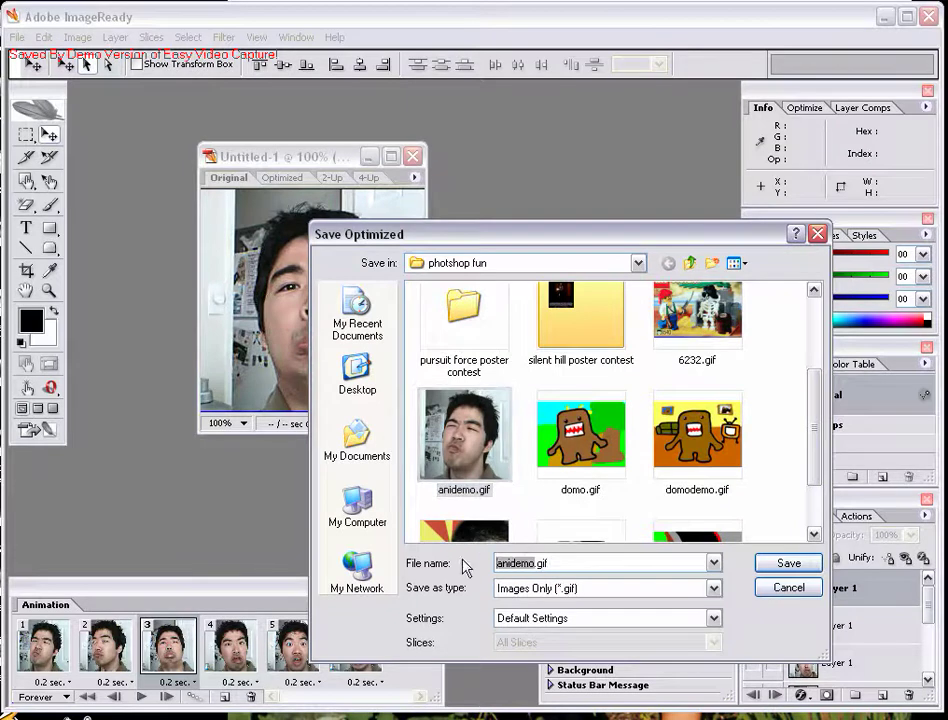
left_click(541, 566)
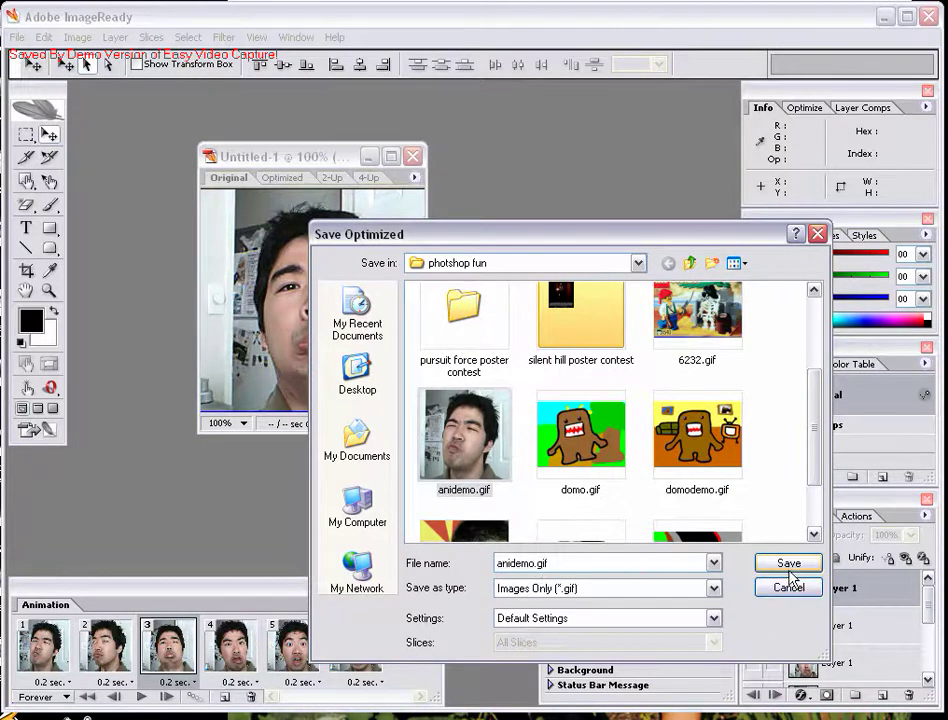
left_click(789, 564)
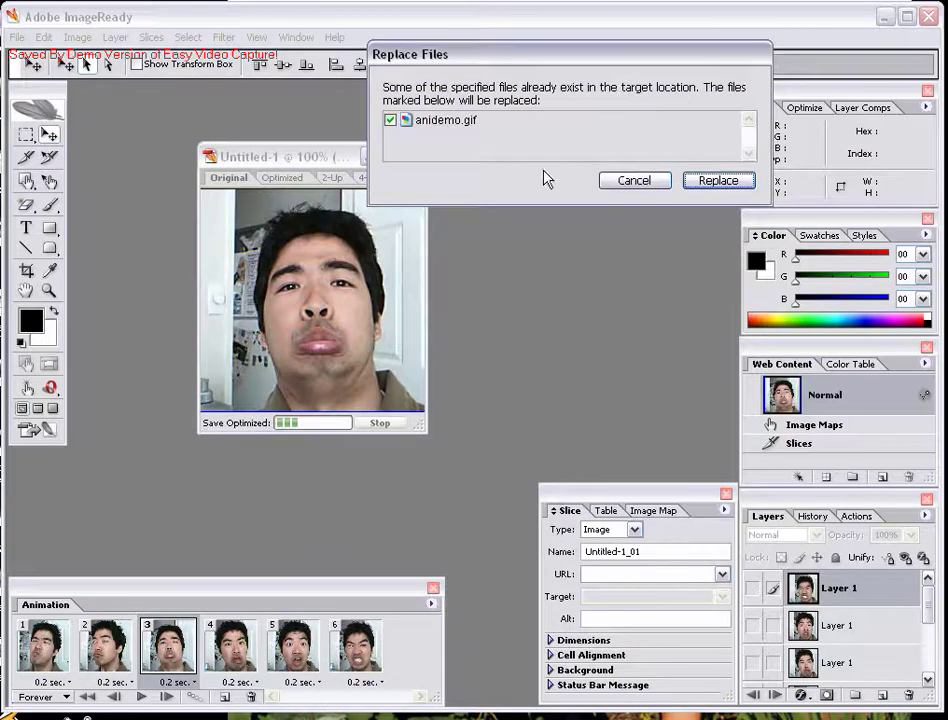
left_click(718, 181)
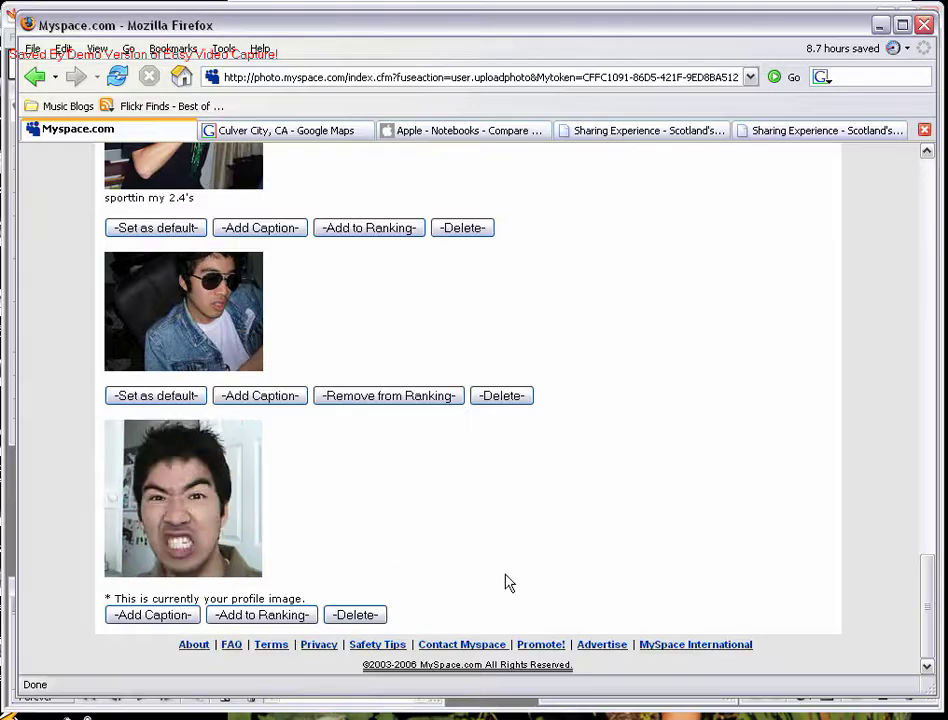
Scroll the MySpace photo page to check the uploaded GIF, then go to Home
scroll(509, 575, "up", 10)
scroll(510, 565, "up", 10)
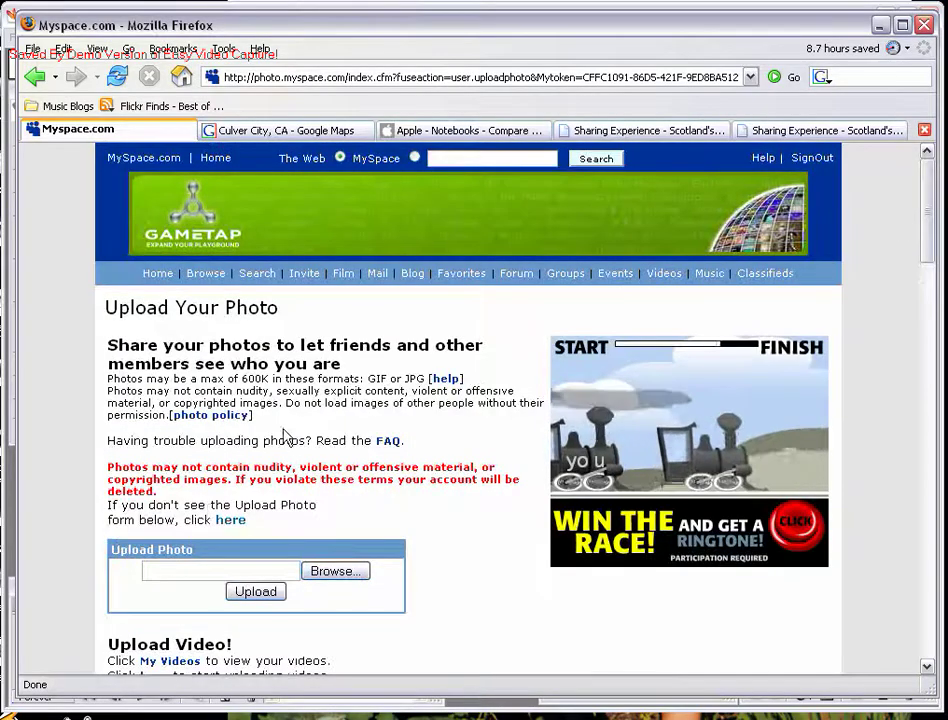
scroll(290, 440, "down", 10)
scroll(307, 470, "down", 5)
scroll(324, 551, "down", 3)
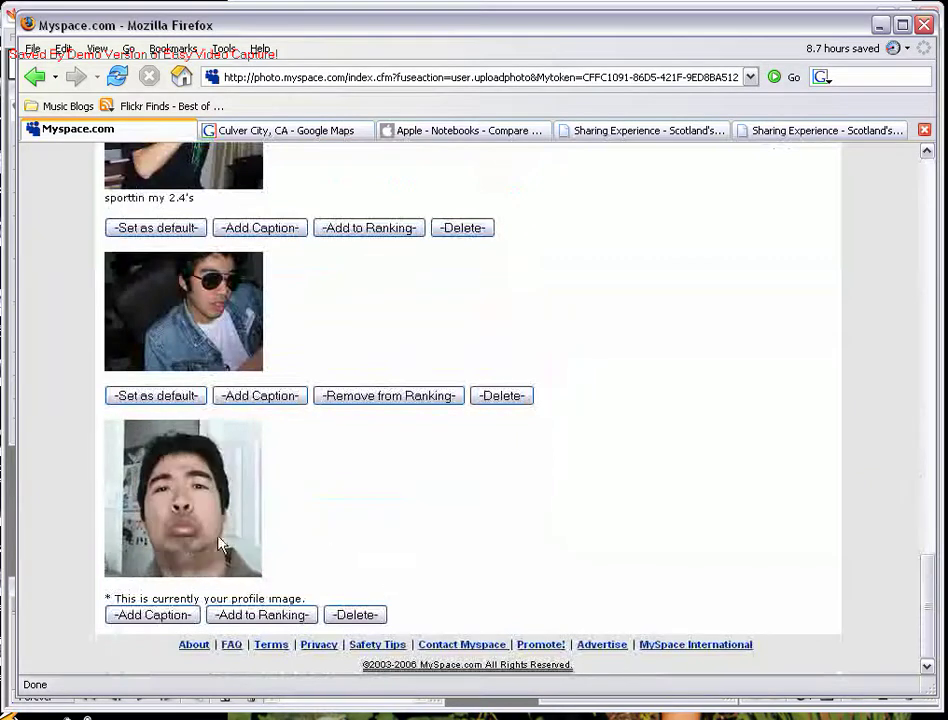
scroll(265, 423, "up", 10)
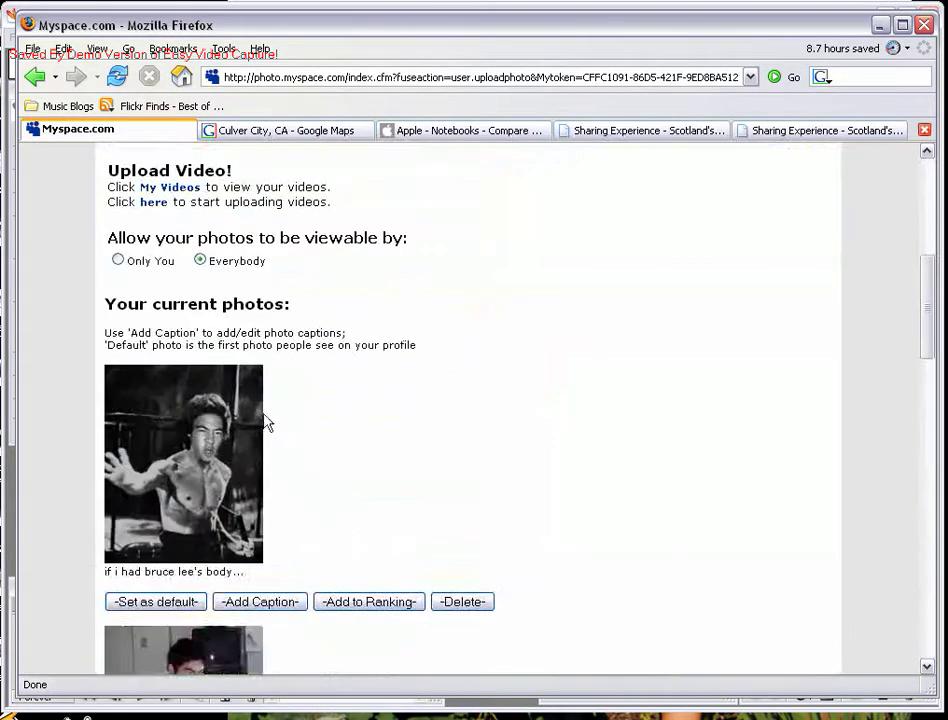
scroll(265, 423, "up", 5)
left_click(162, 228)
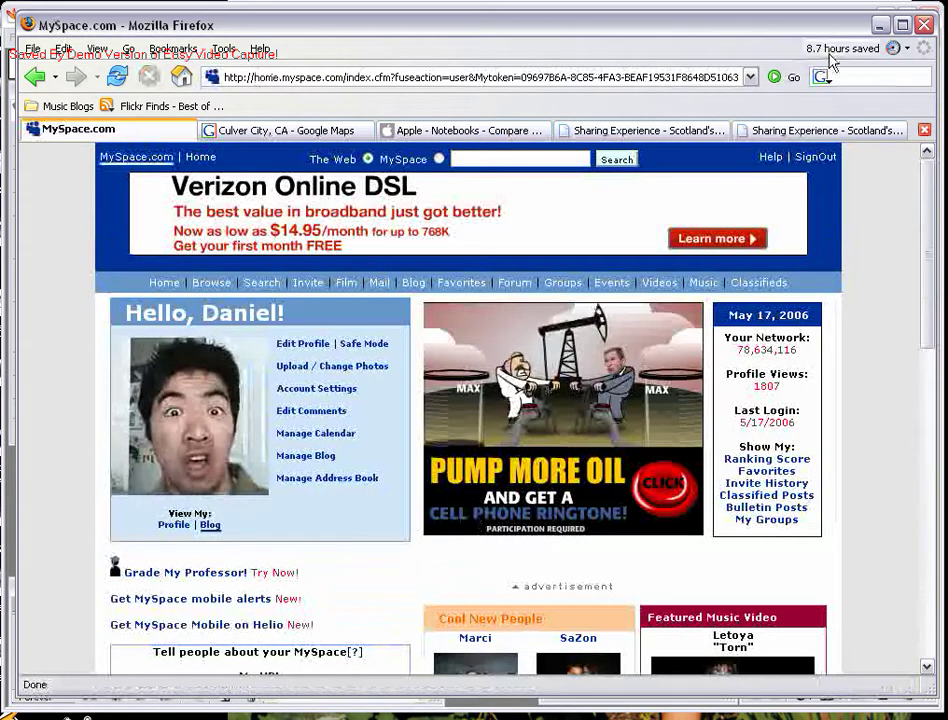
Close the face animation document in ImageReady without saving
left_click(880, 25)
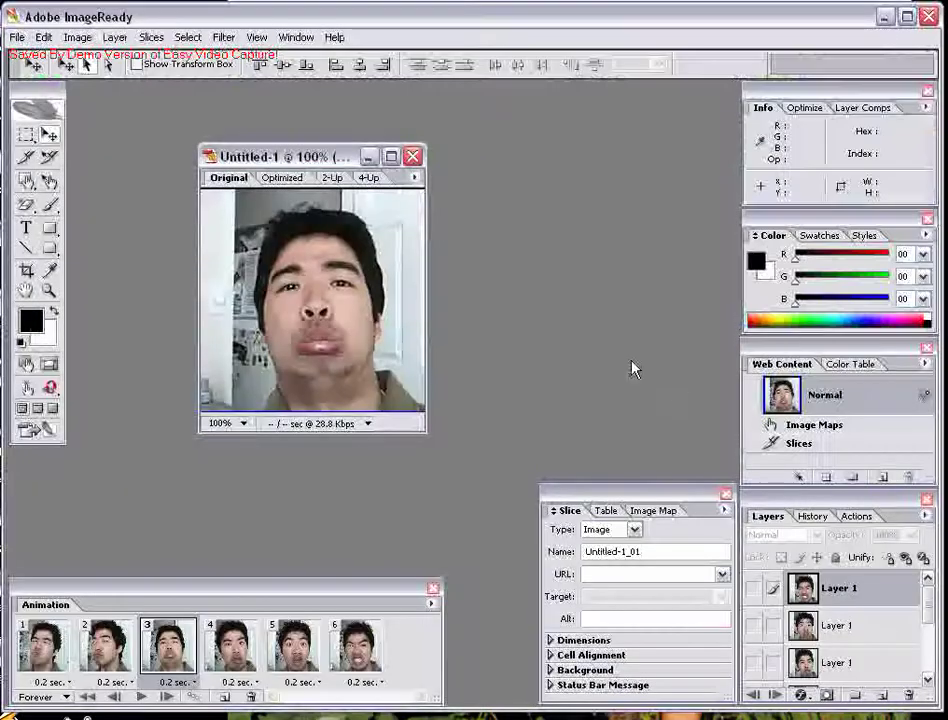
left_click(412, 157)
left_click(571, 462)
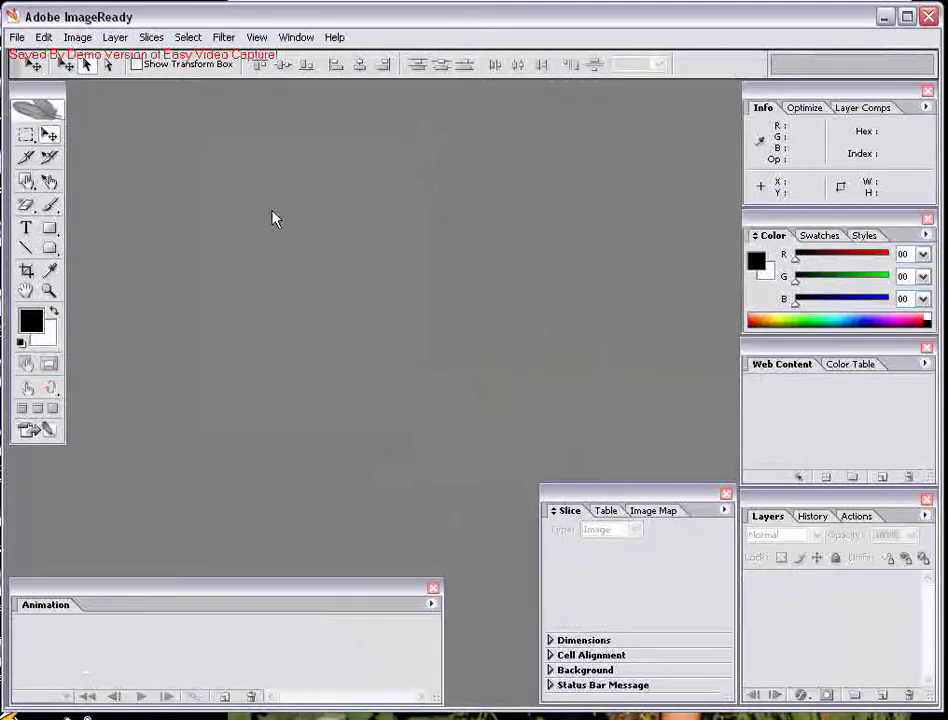
Create a new 240 × 240 white Untitled-1 document and move its window into the workspace
left_click(16, 40)
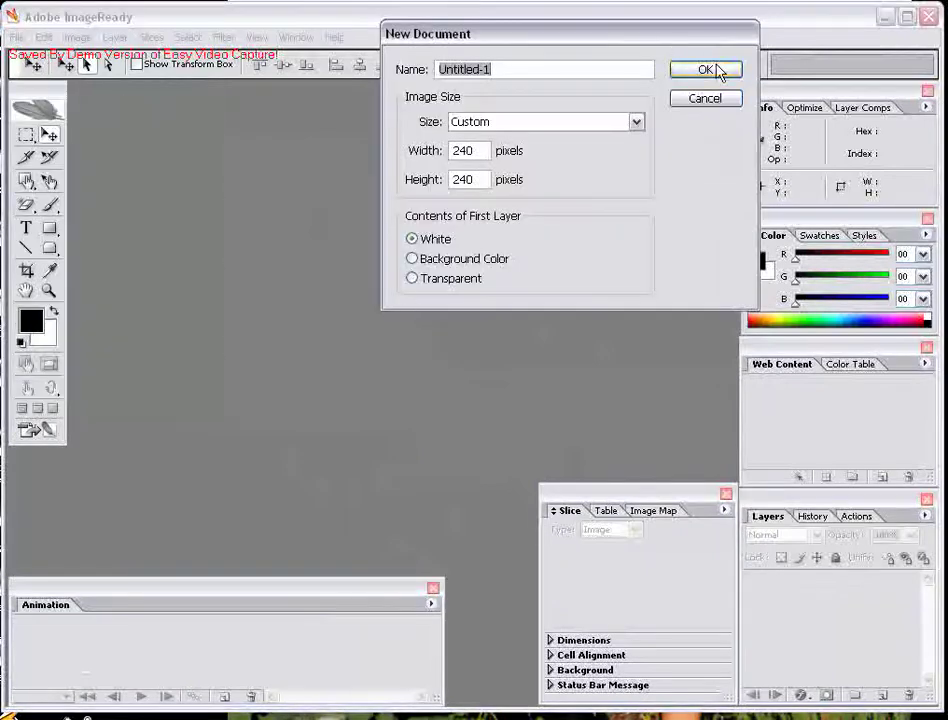
left_click(716, 70)
left_click_drag(152, 97, 297, 138)
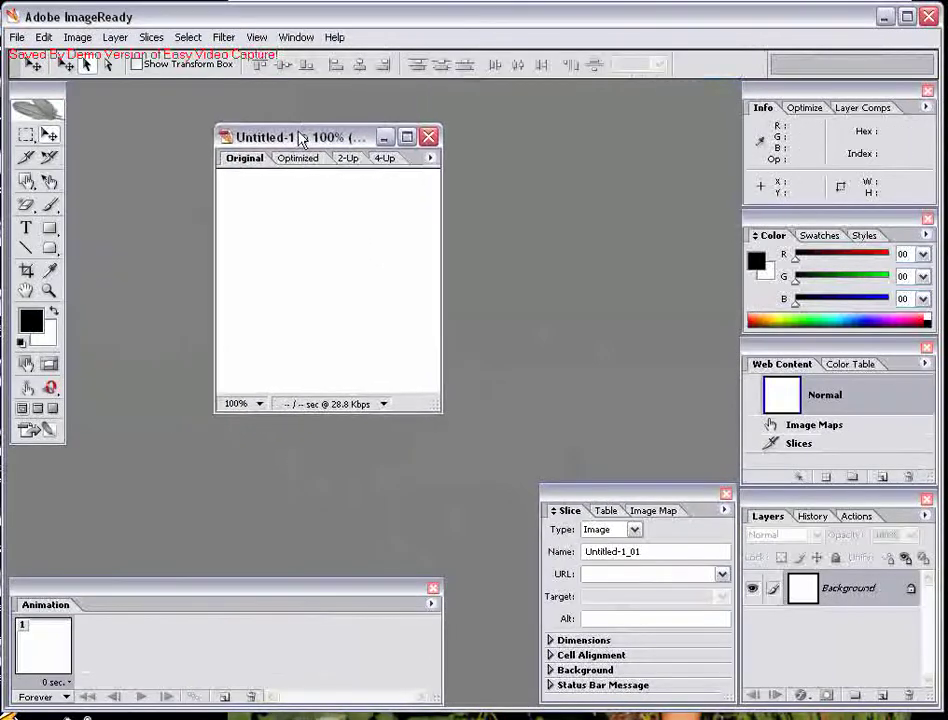
Paint a freehand black circle near the top-left on a new empty layer
left_click(50, 206)
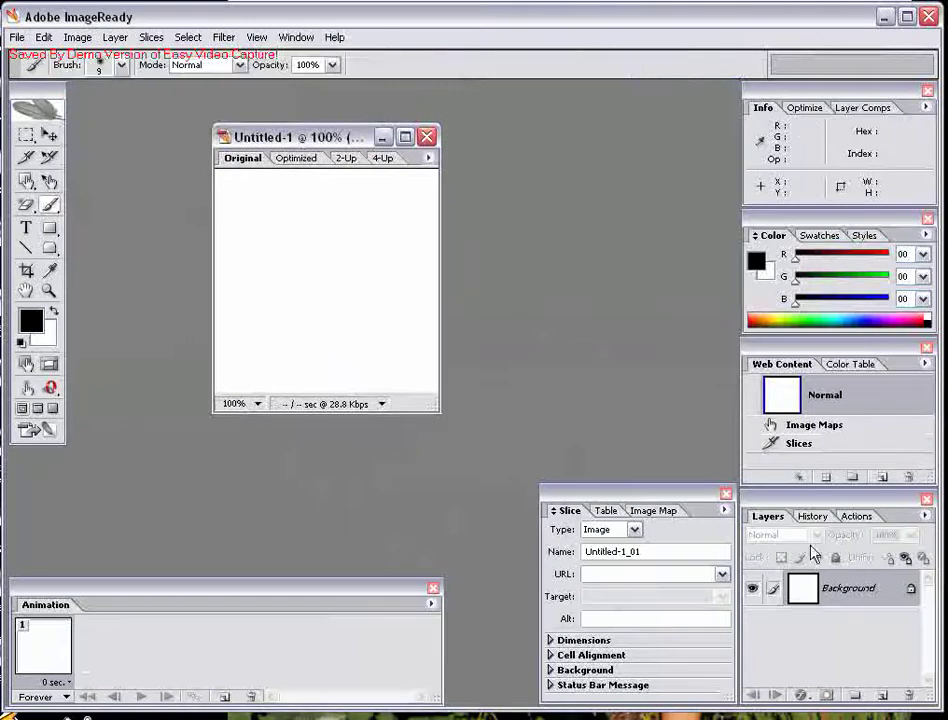
left_click(882, 697)
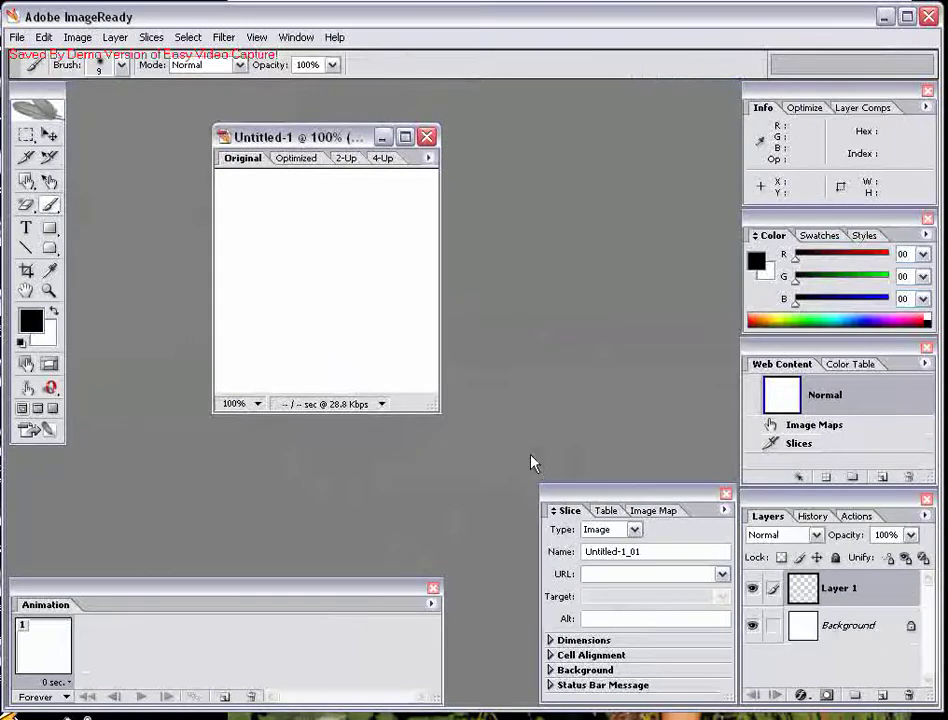
mouse_move(273, 211)
left_mouse_down()
mouse_move(252, 245)
mouse_move(284, 218)
mouse_move(272, 202)
left_mouse_up()
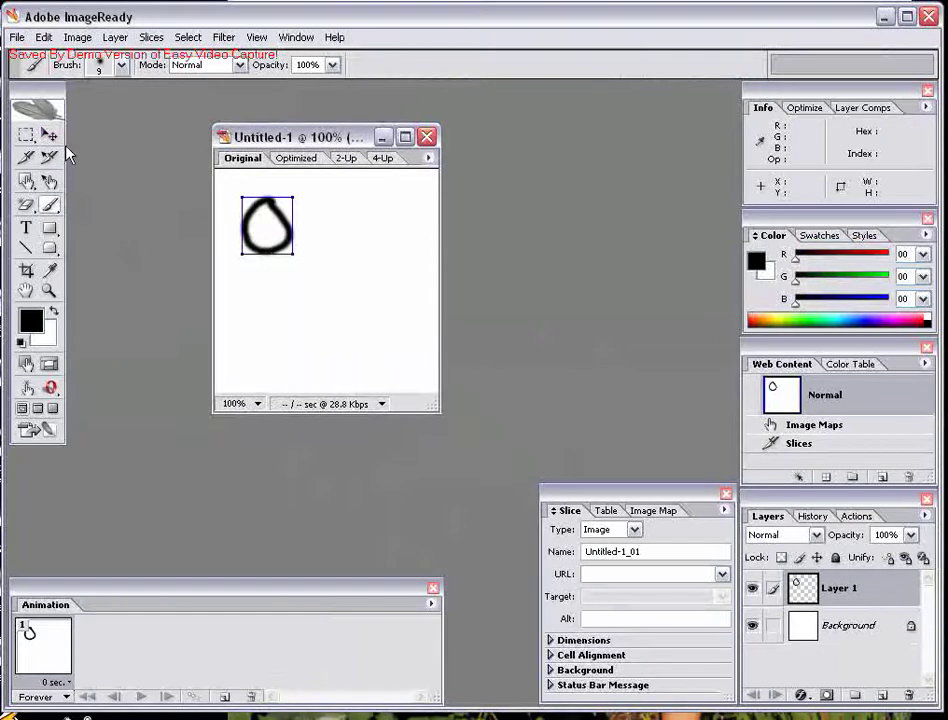
Duplicate the frame and move the circle to the lower right in frame 2
left_click(228, 697)
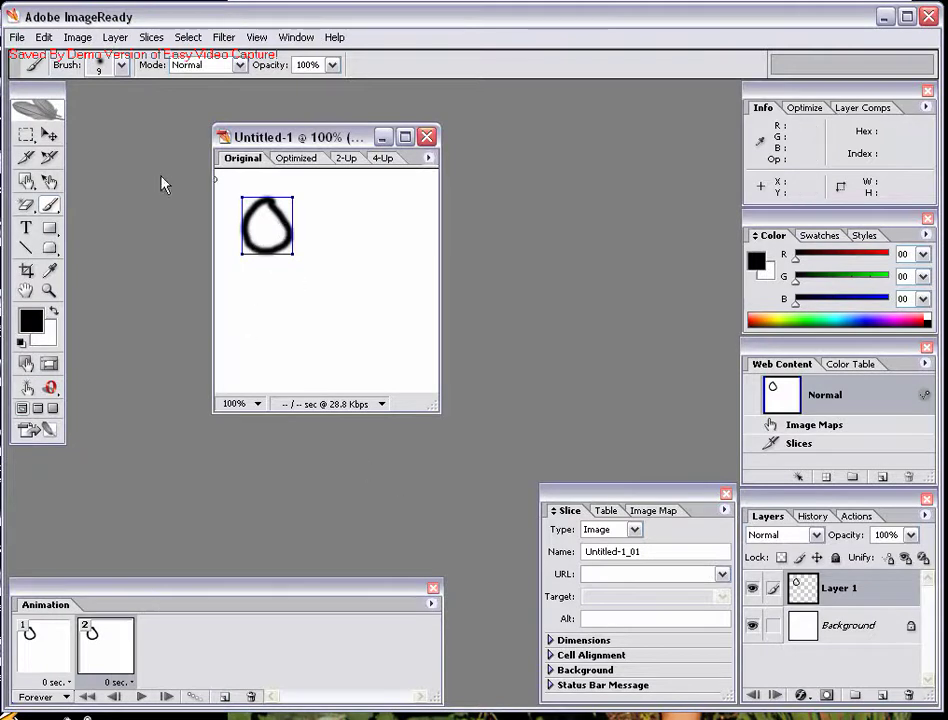
left_click(49, 134)
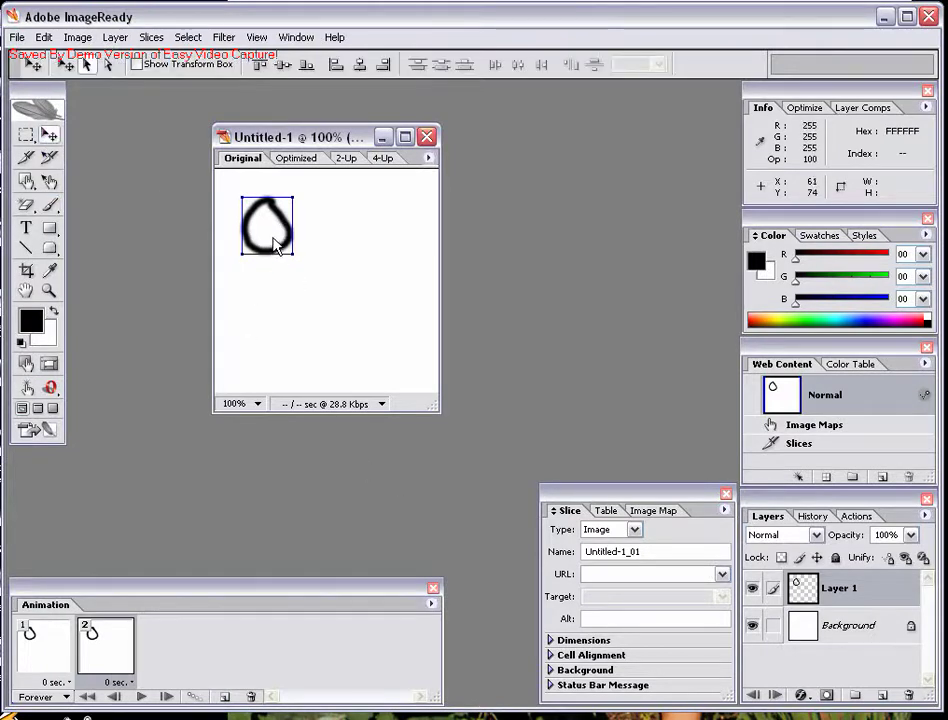
left_click_drag(273, 256, 383, 360)
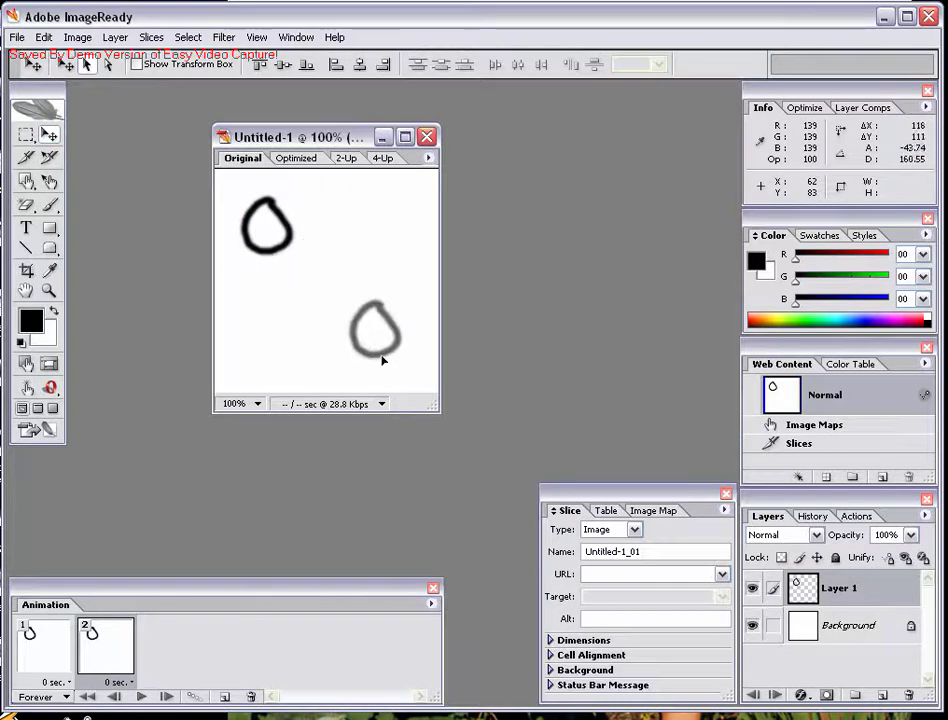
left_click(35, 645)
left_click(108, 670)
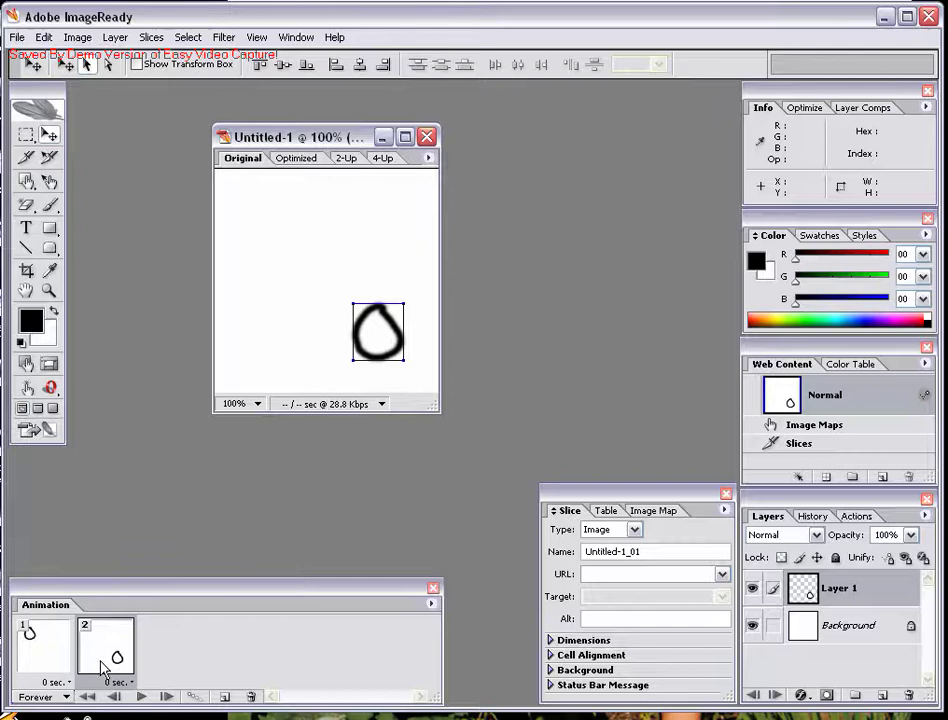
Tween from the previous frame, adding 5 in-between frames for seven frames total
left_click(195, 699)
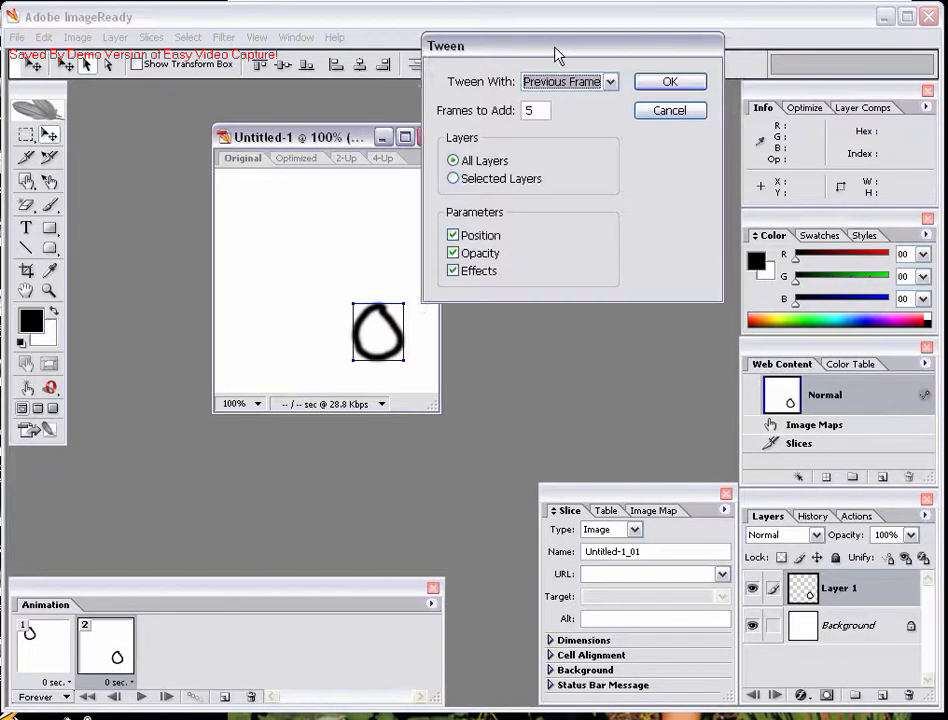
left_click_drag(557, 50, 569, 163)
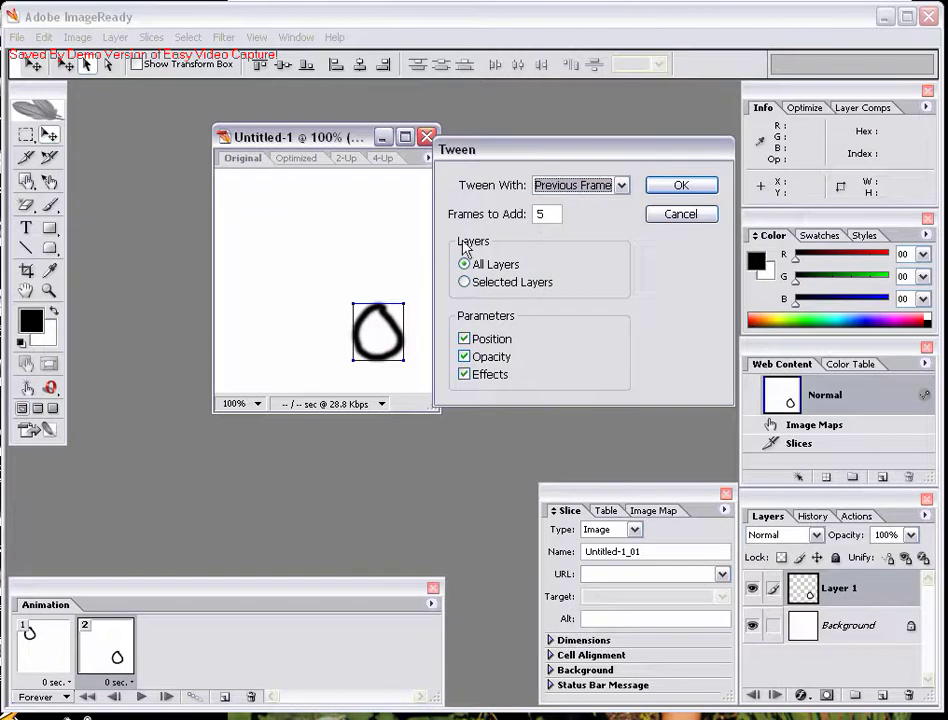
key("Tab")
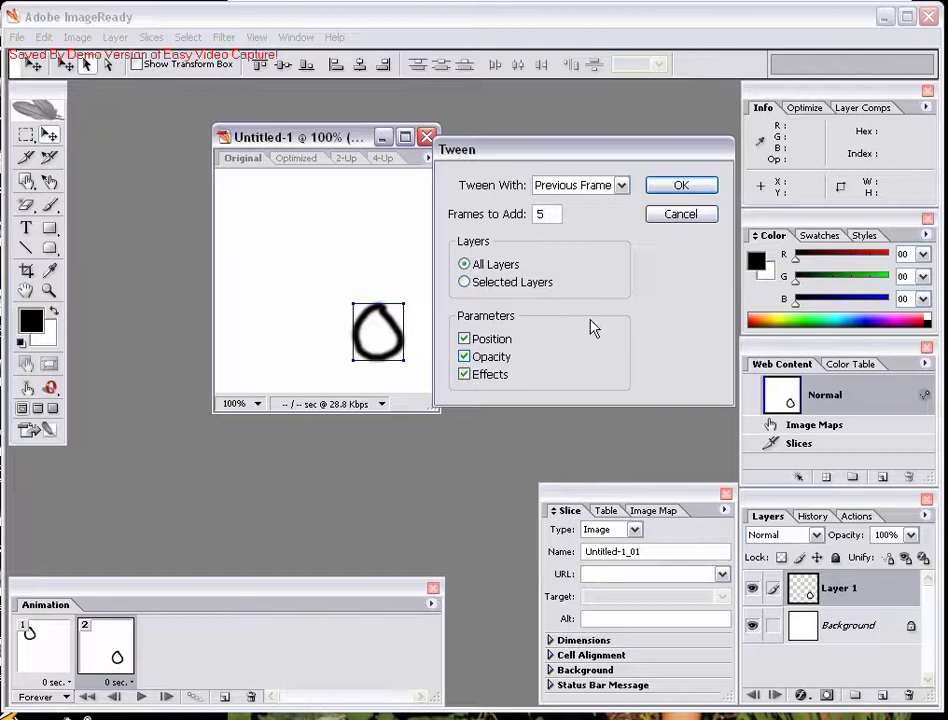
left_click(684, 190)
left_click(684, 190)
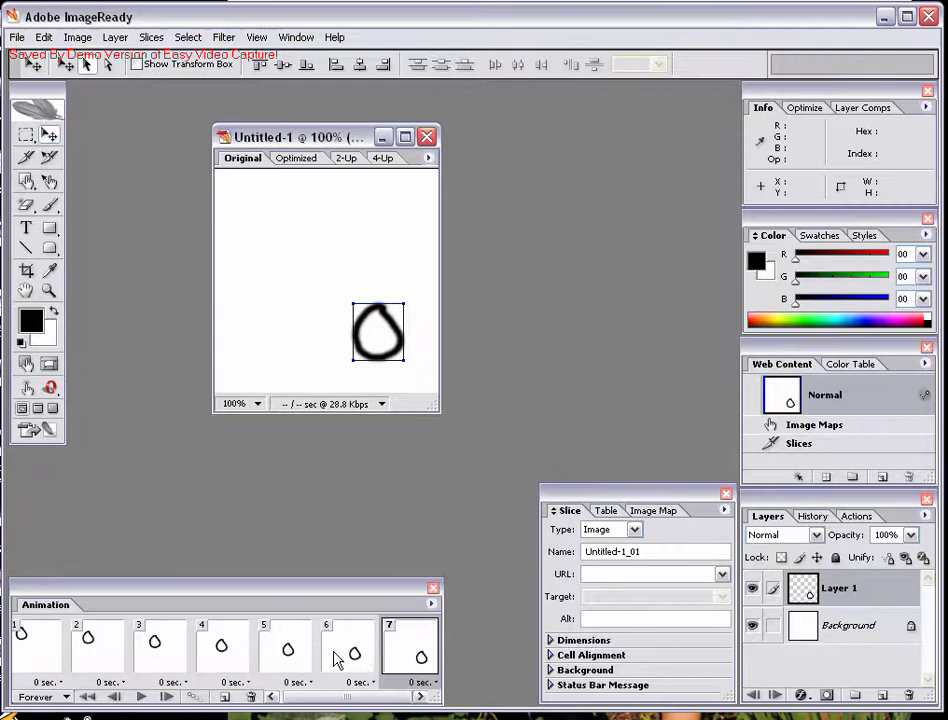
Play and stop a preview of the seven-frame circle animation
left_click(143, 697)
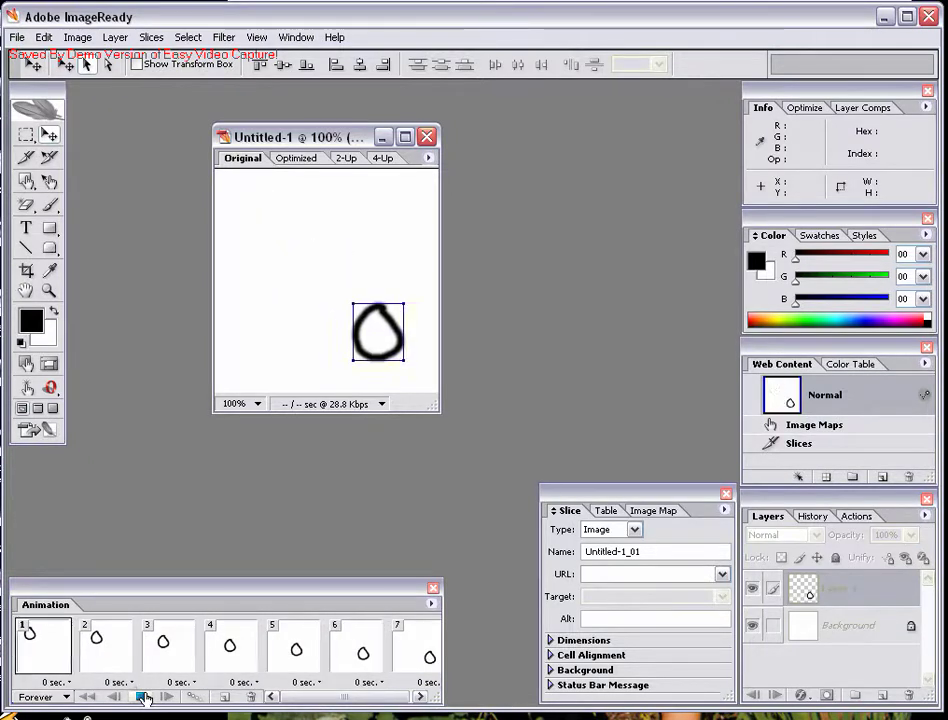
left_click(148, 703)
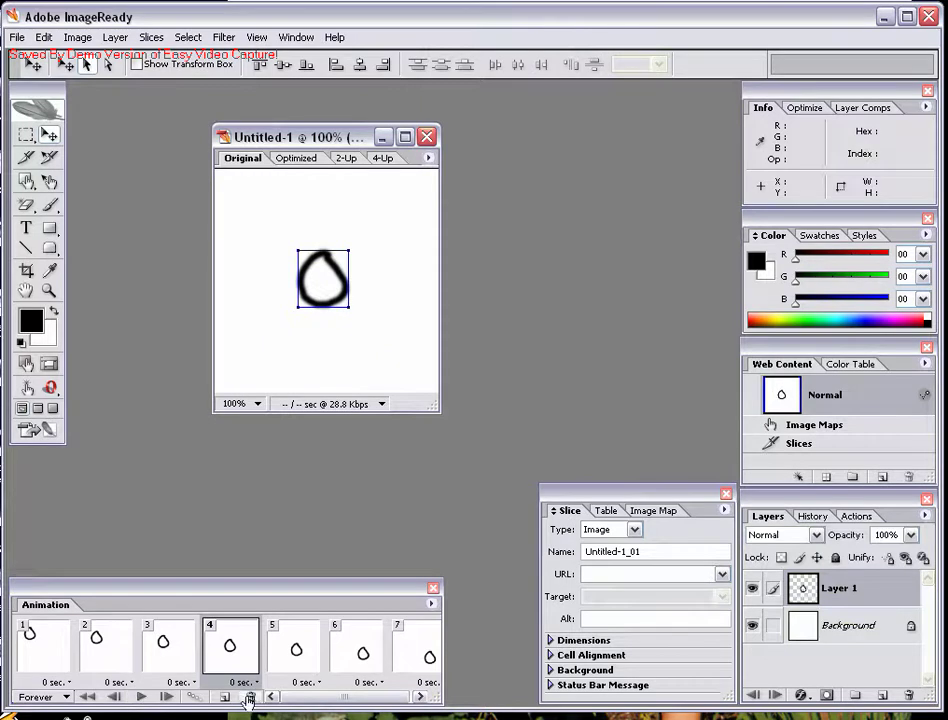
left_click_drag(285, 696, 343, 695)
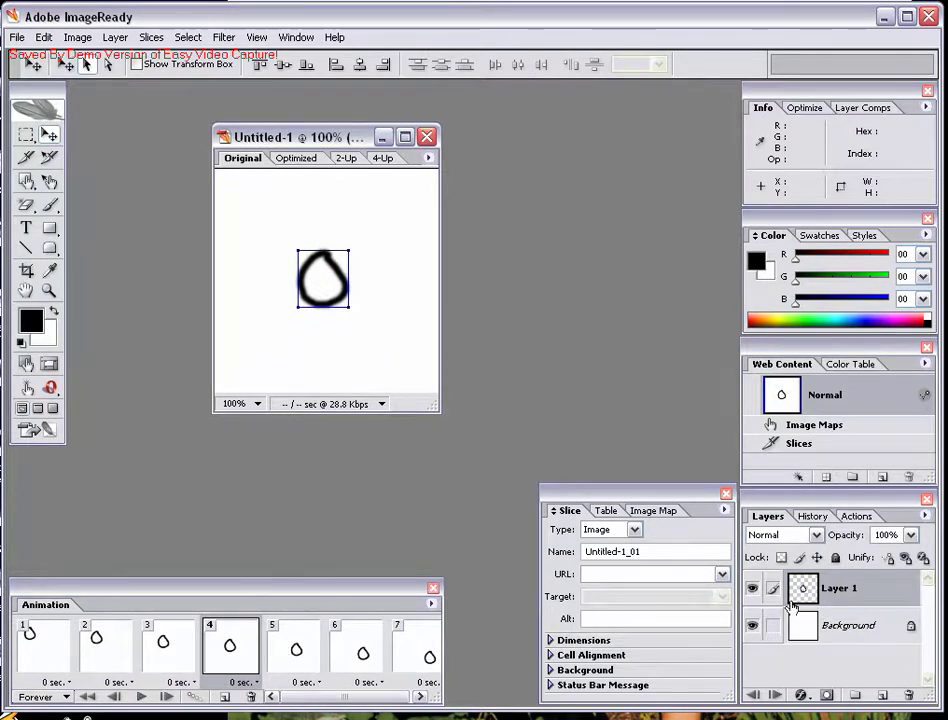
Paint a small black scribble at the canvas top-left on a new Layer 2
left_click(880, 697)
left_click(246, 207)
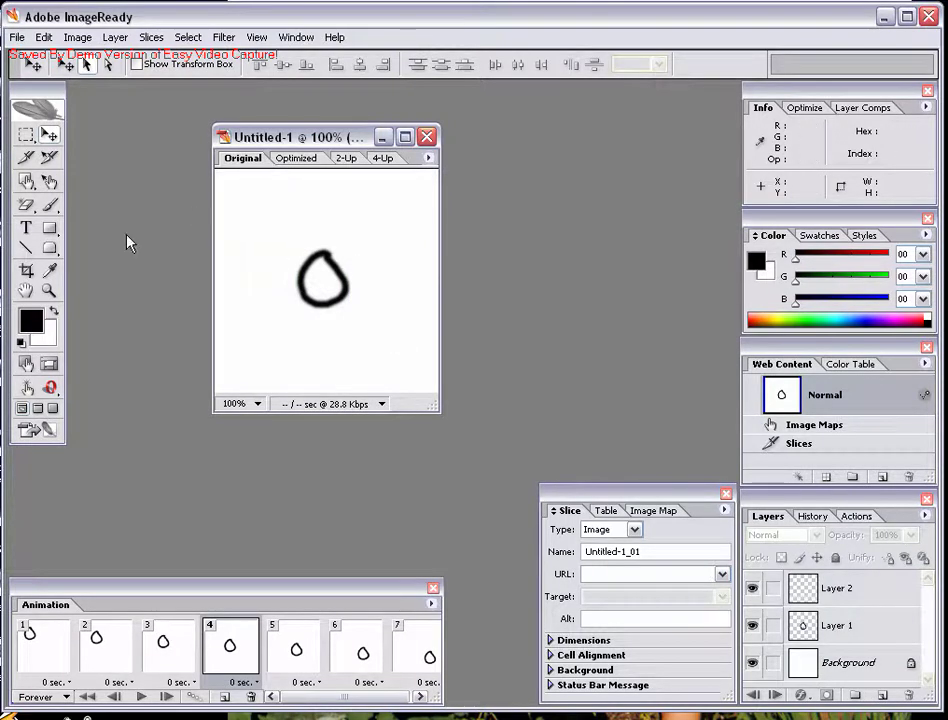
left_click(57, 206)
left_click(247, 201)
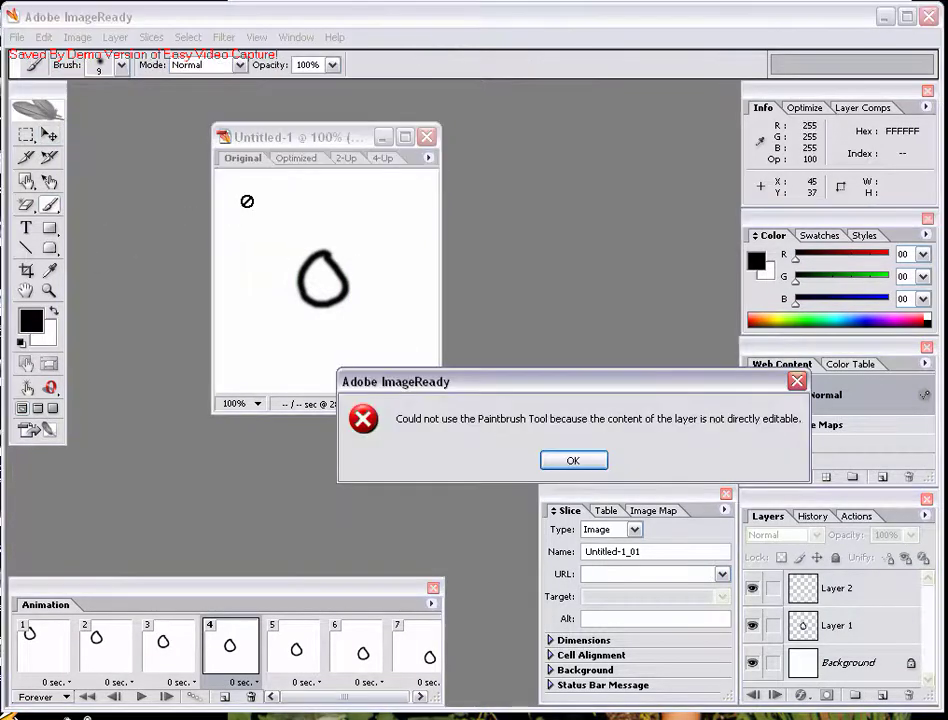
left_click(585, 462)
left_click(830, 590)
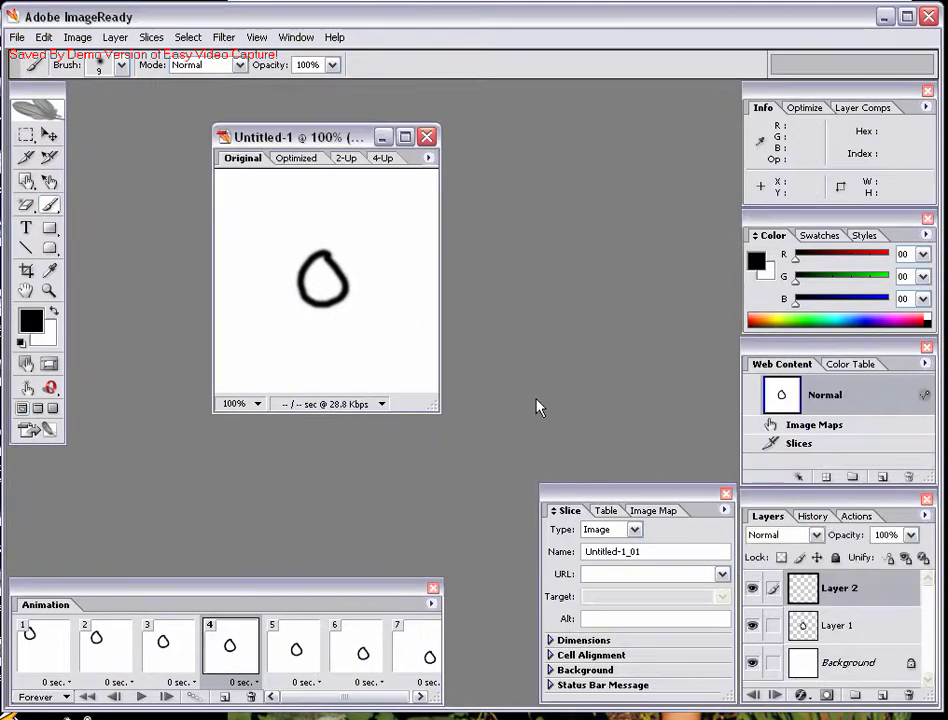
mouse_move(226, 203)
left_mouse_down()
mouse_move(254, 205)
mouse_move(239, 203)
mouse_move(249, 224)
mouse_move(229, 205)
left_mouse_up()
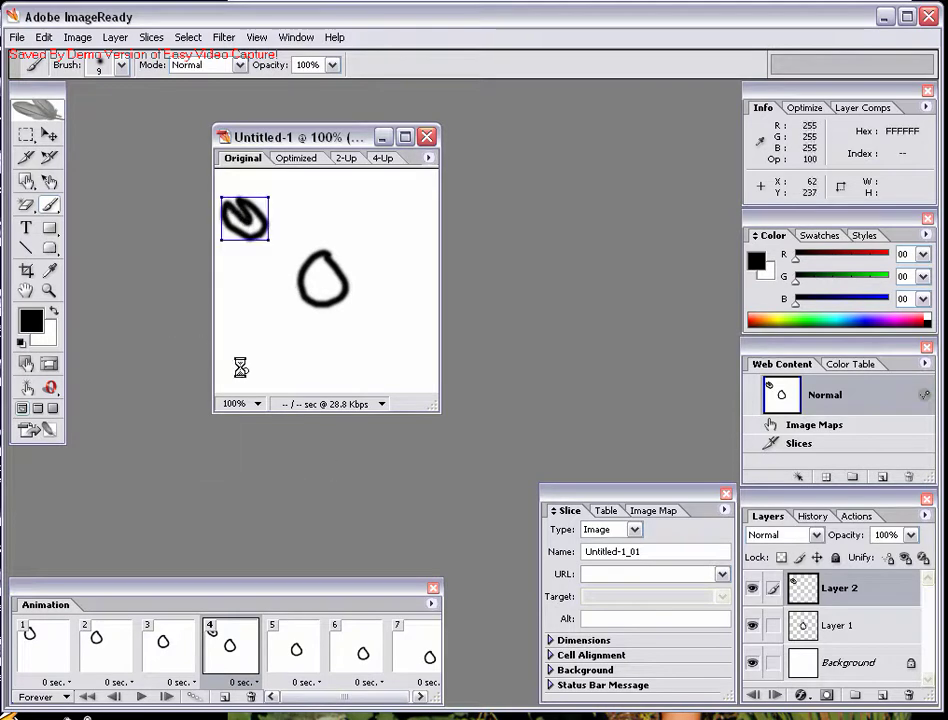
Check frames 3–6, then make Layer 2's scribble visible in frame 5
left_click(172, 655)
left_click(211, 655)
left_click(290, 659)
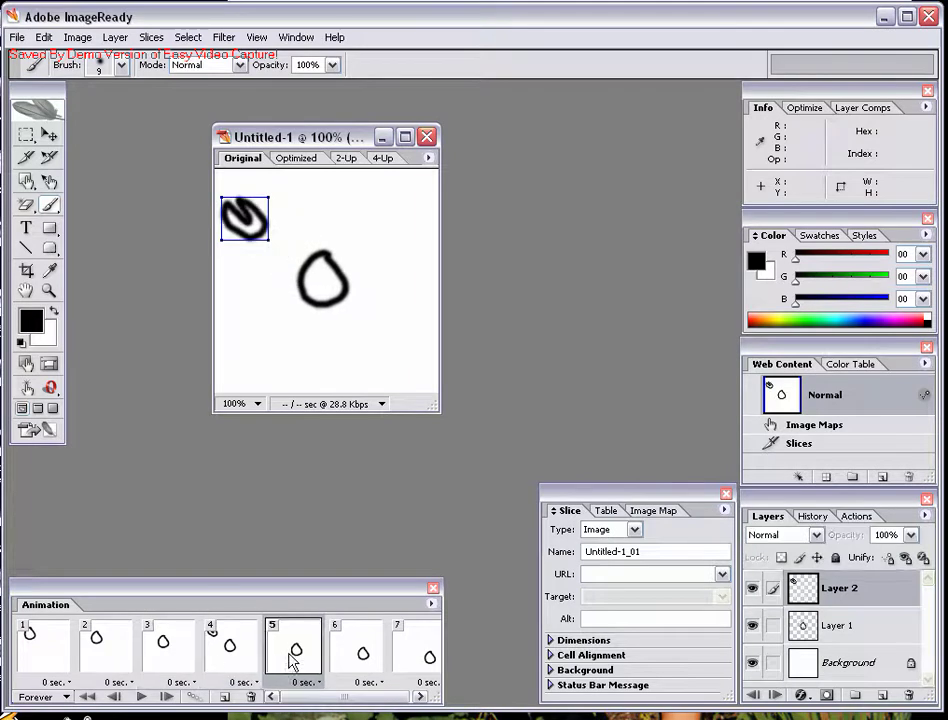
left_click(377, 670)
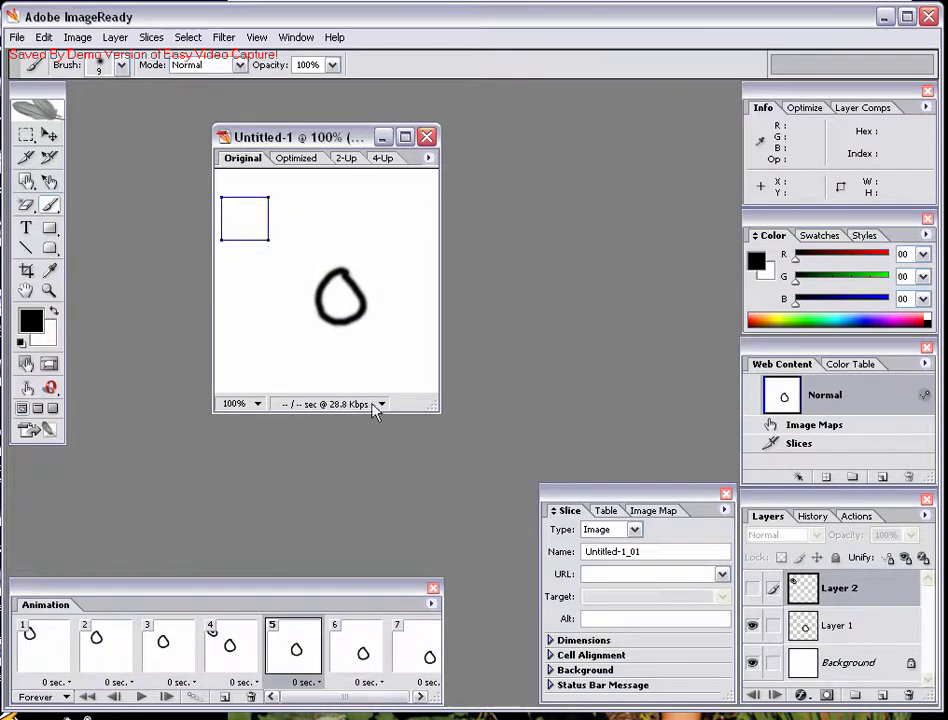
left_click(230, 655)
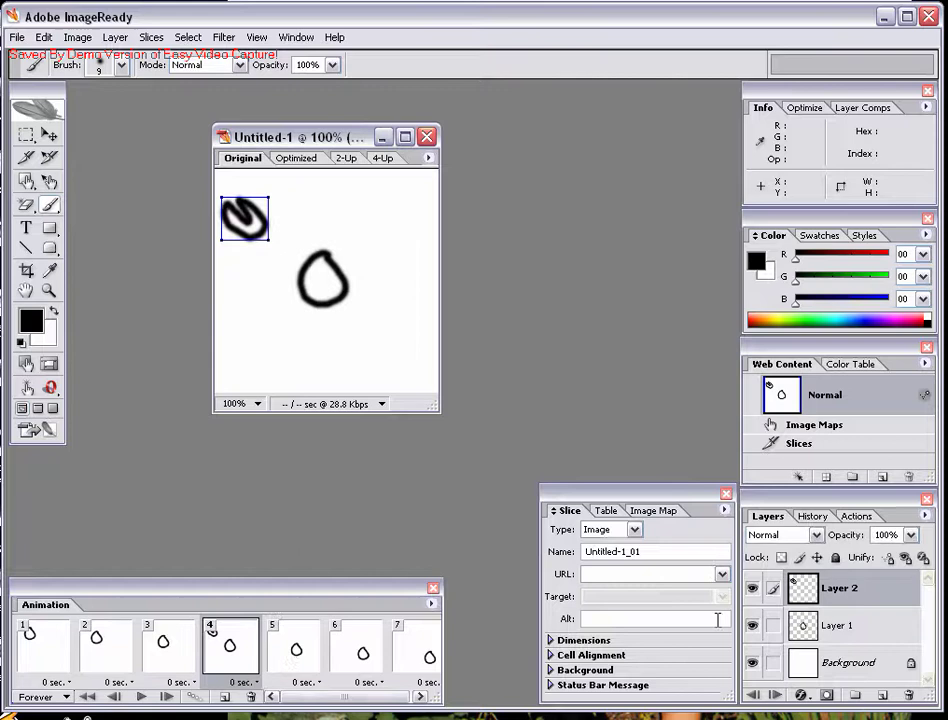
left_click(292, 672)
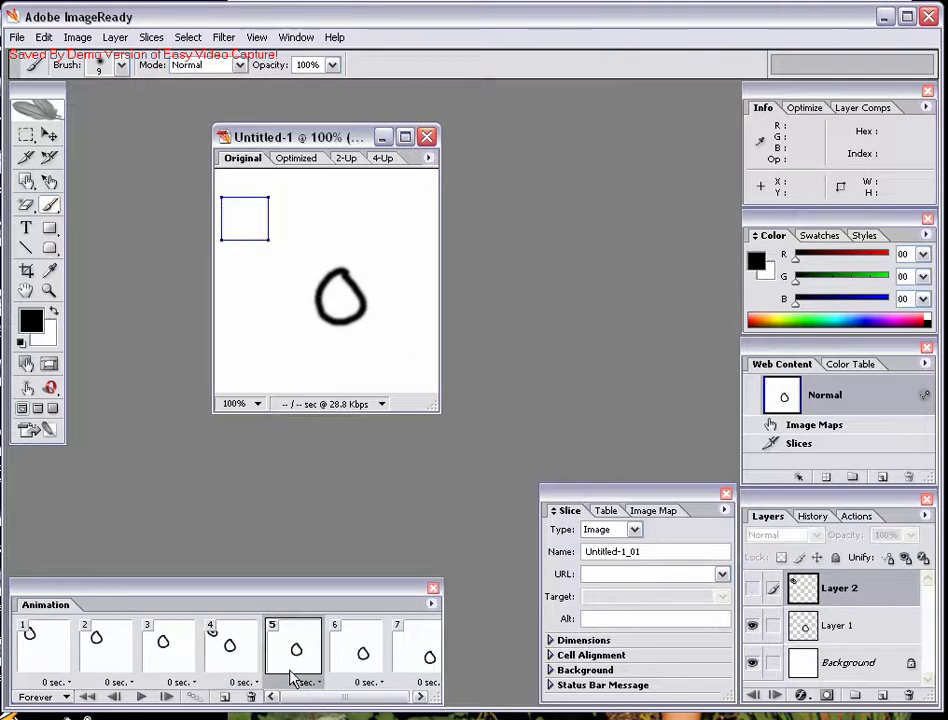
left_click(752, 588)
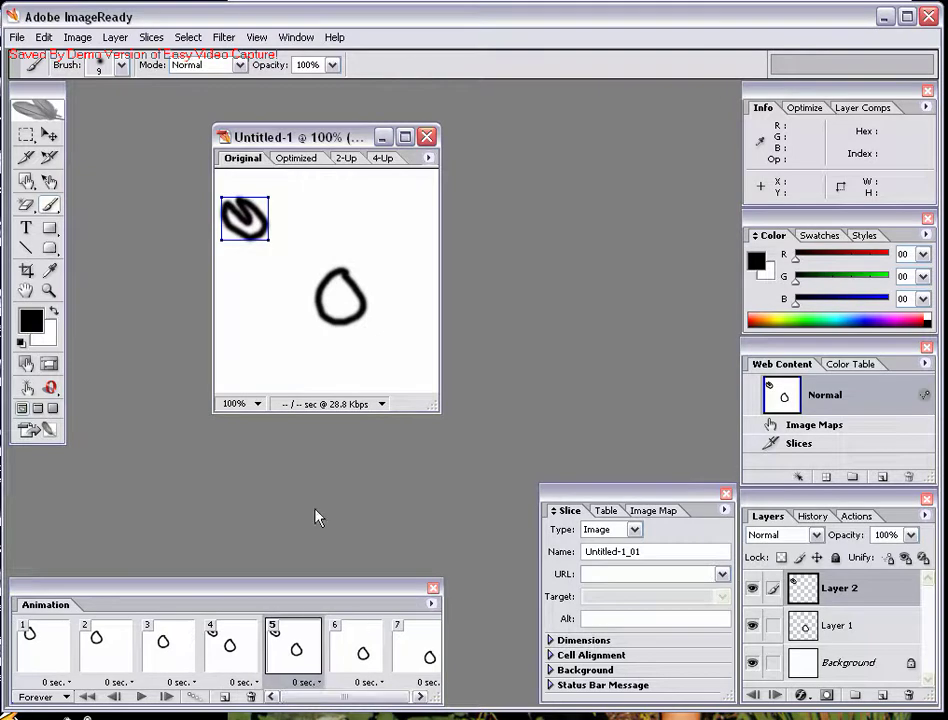
Drag frame 5's scribble right to sit above the circle, then preview the animation
left_click(49, 134)
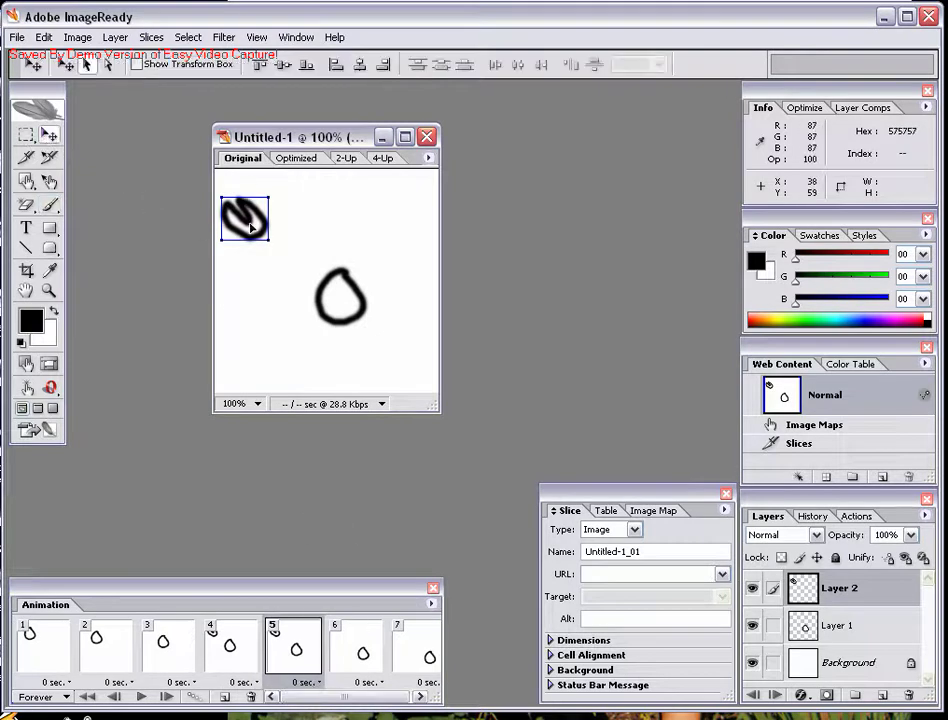
left_click_drag(249, 224, 348, 222)
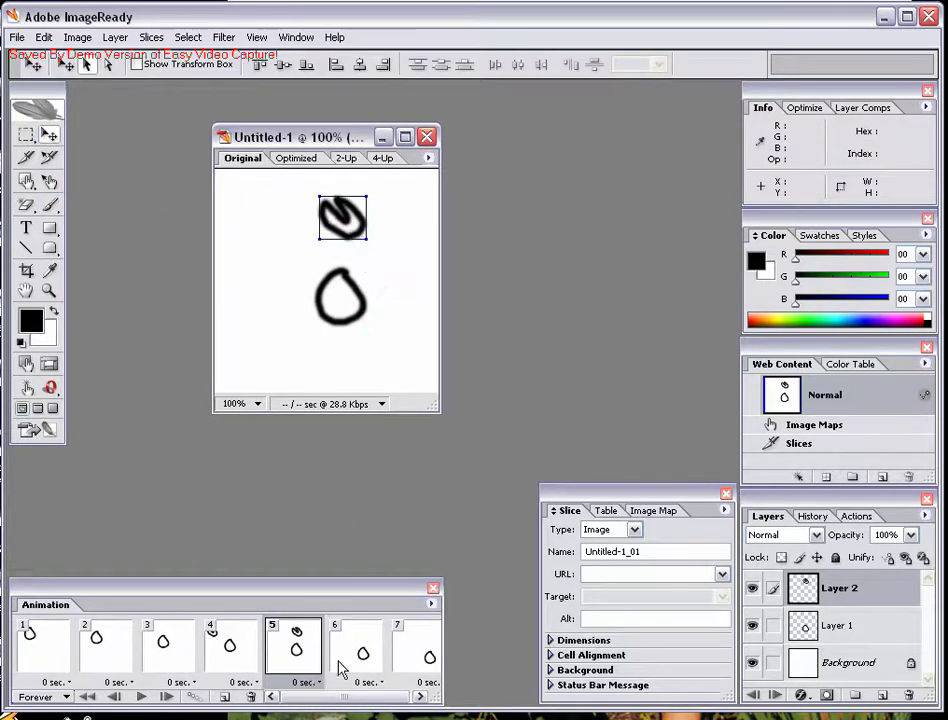
left_click(140, 697)
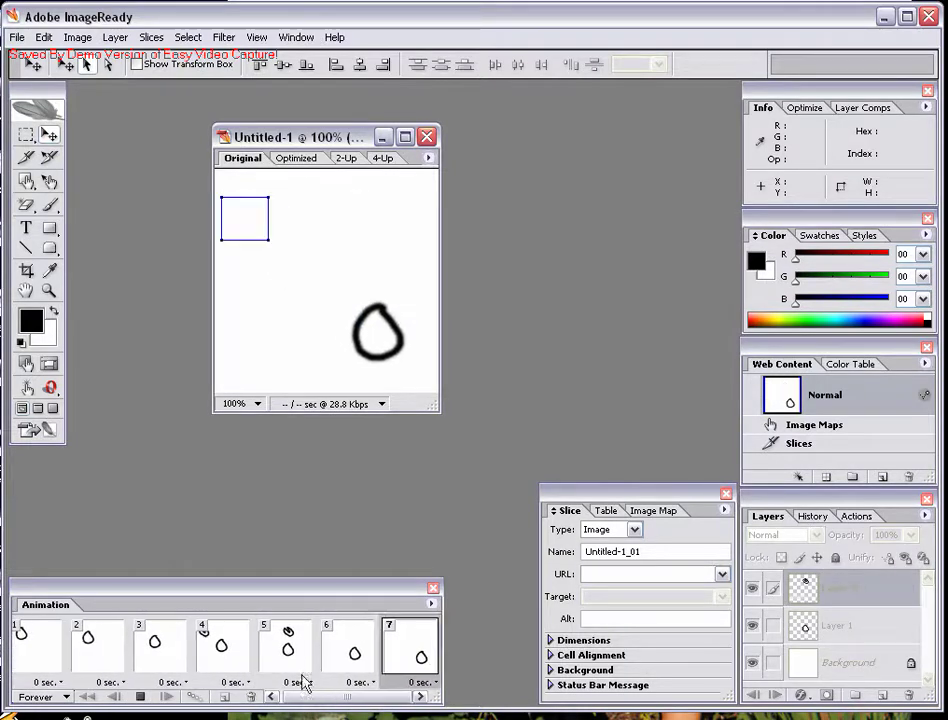
left_click(140, 697)
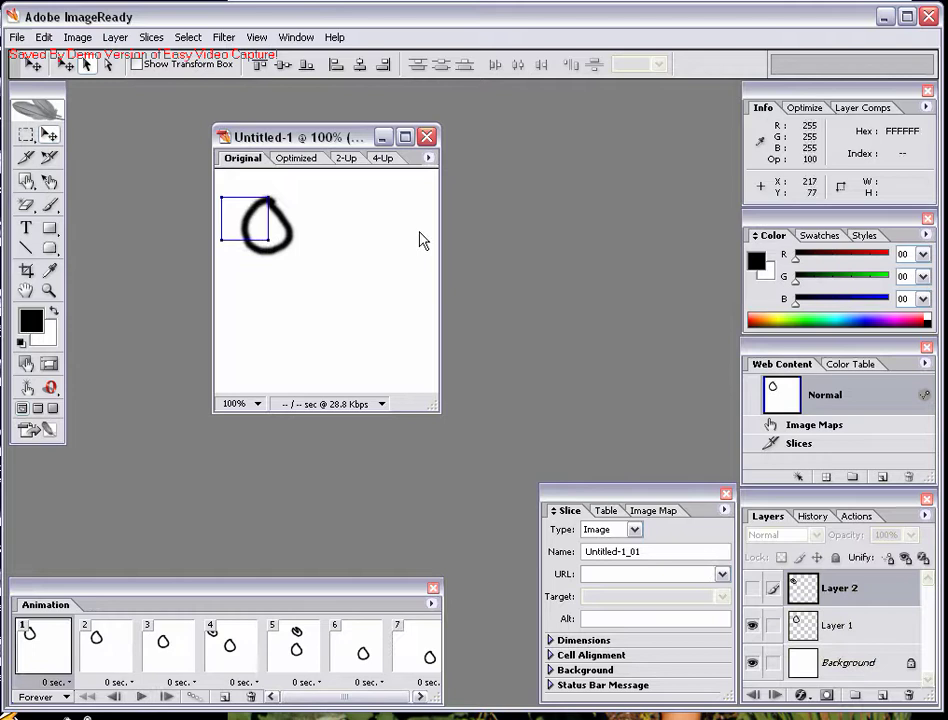